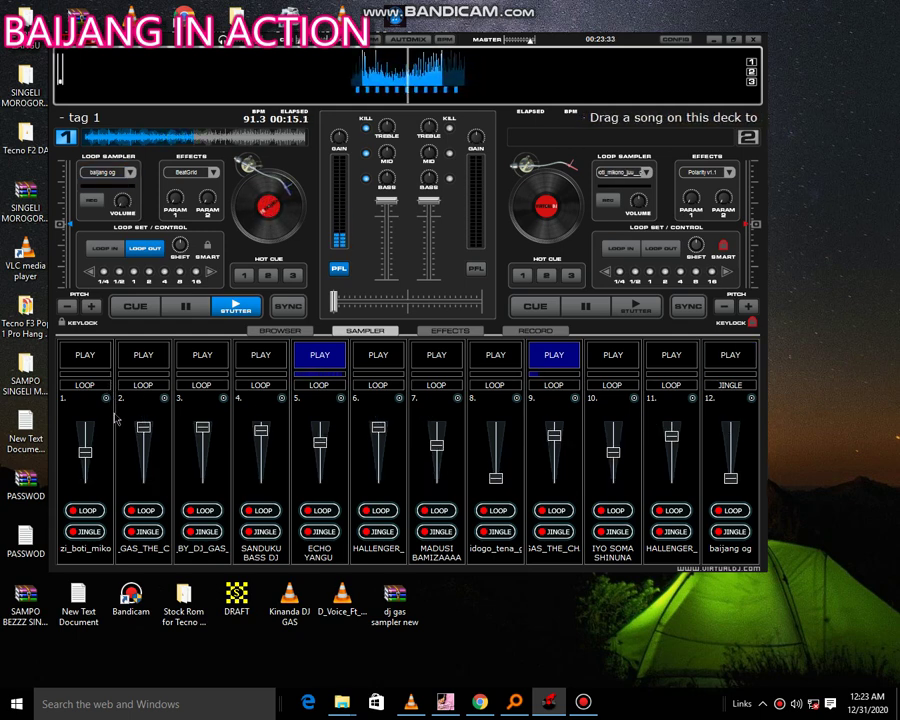
# Start the samples in sampler slots 2 and 3 over the running mix and stop slot 2.
pyautogui.click(137, 358)
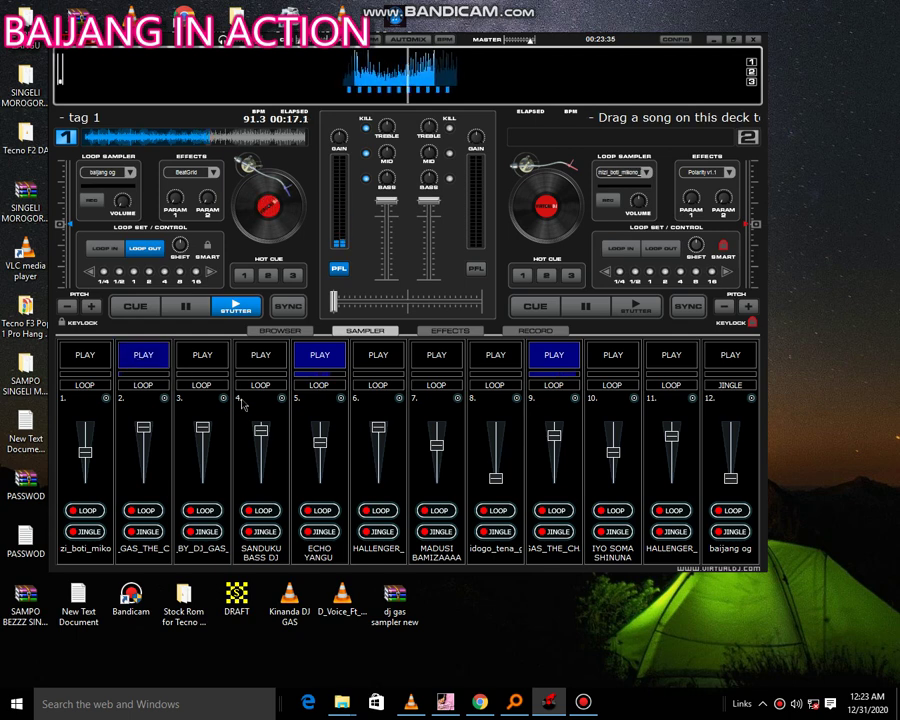
pyautogui.click(203, 357)
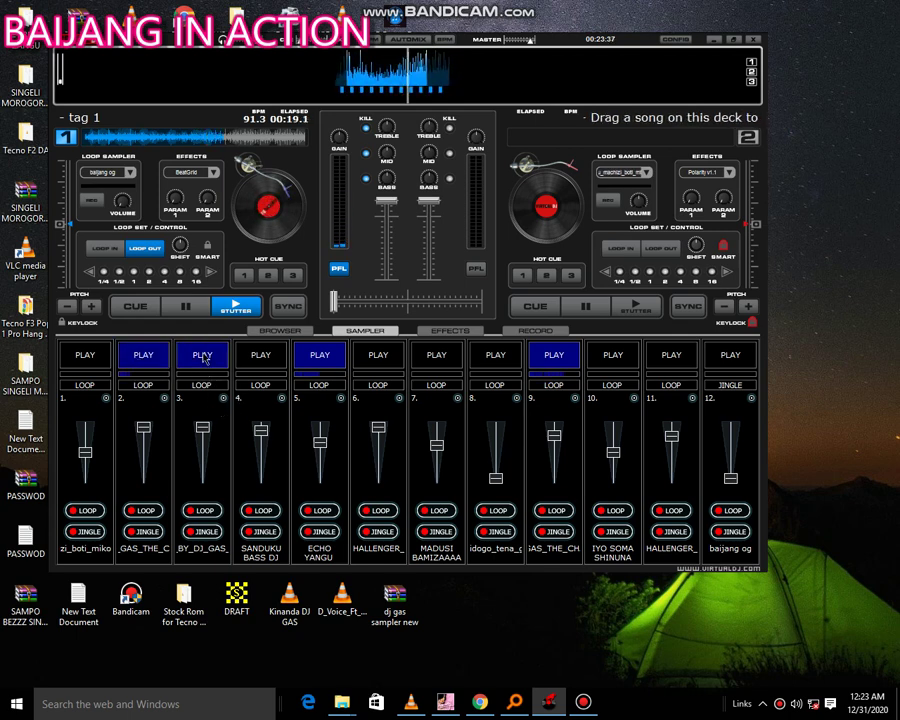
pyautogui.click(147, 365)
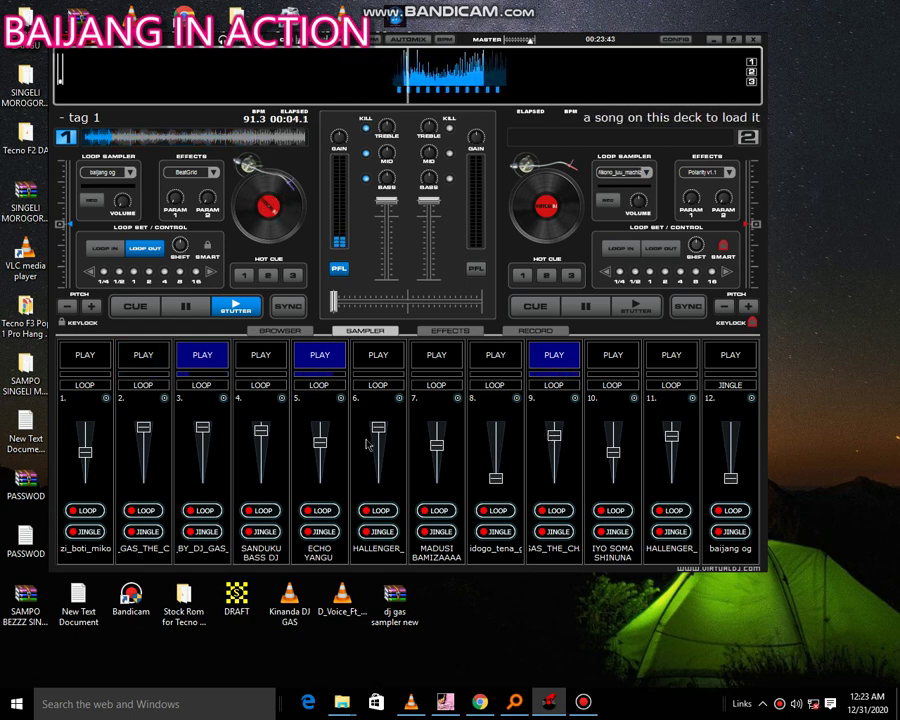
# Play sampler slot 6 and MADUSI BAMIZAAAA in slot 7 in turn with their volumes lowered slightly, and stop both.
pyautogui.click(380, 357)
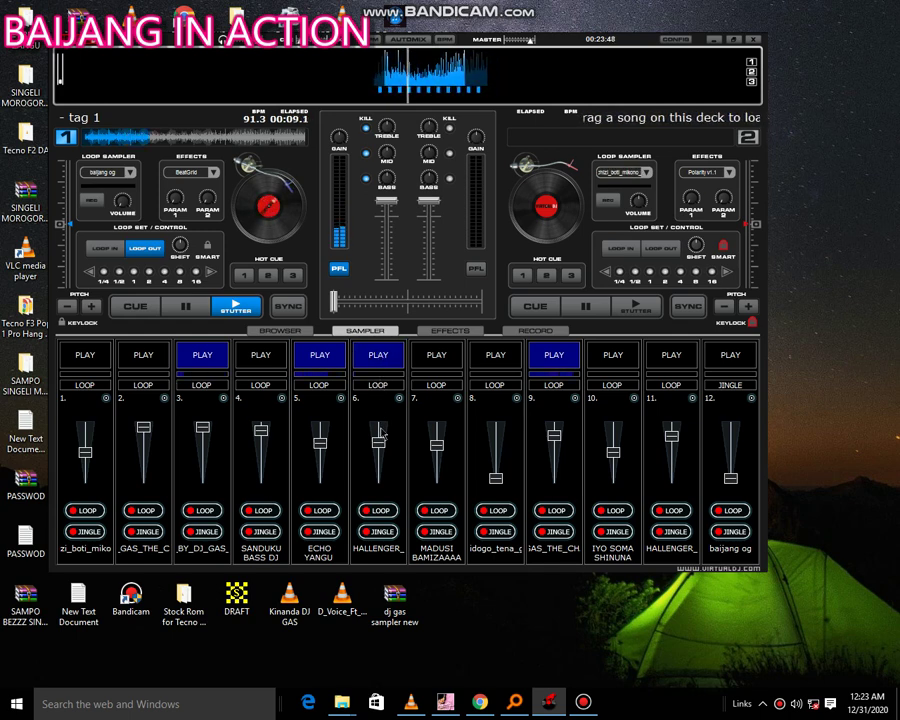
pyautogui.click(445, 367)
pyautogui.click(382, 361)
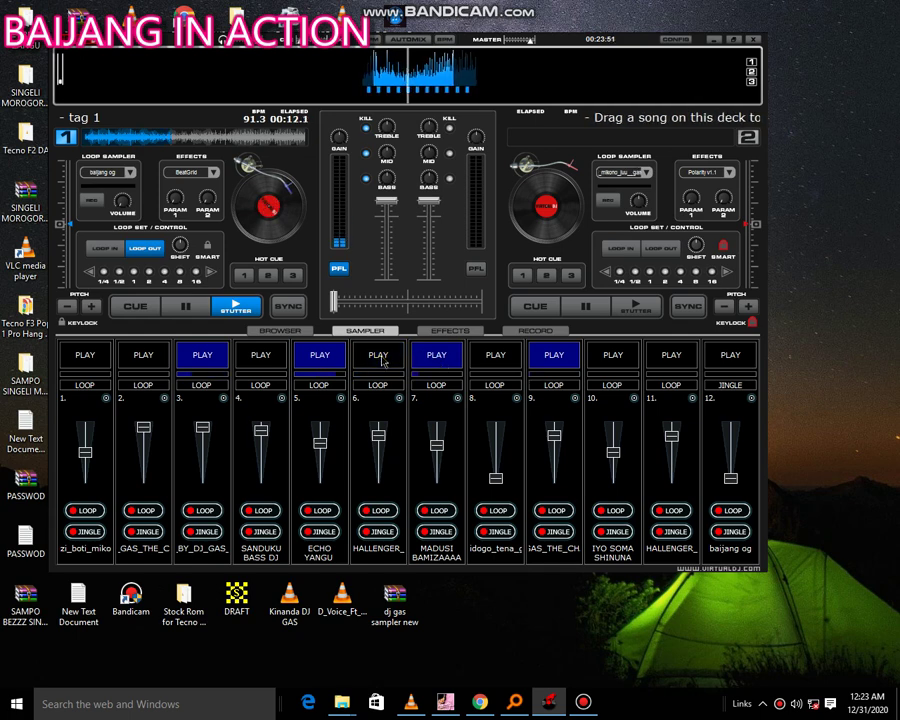
pyautogui.moveTo(432, 453); pyautogui.dragTo(437, 459)
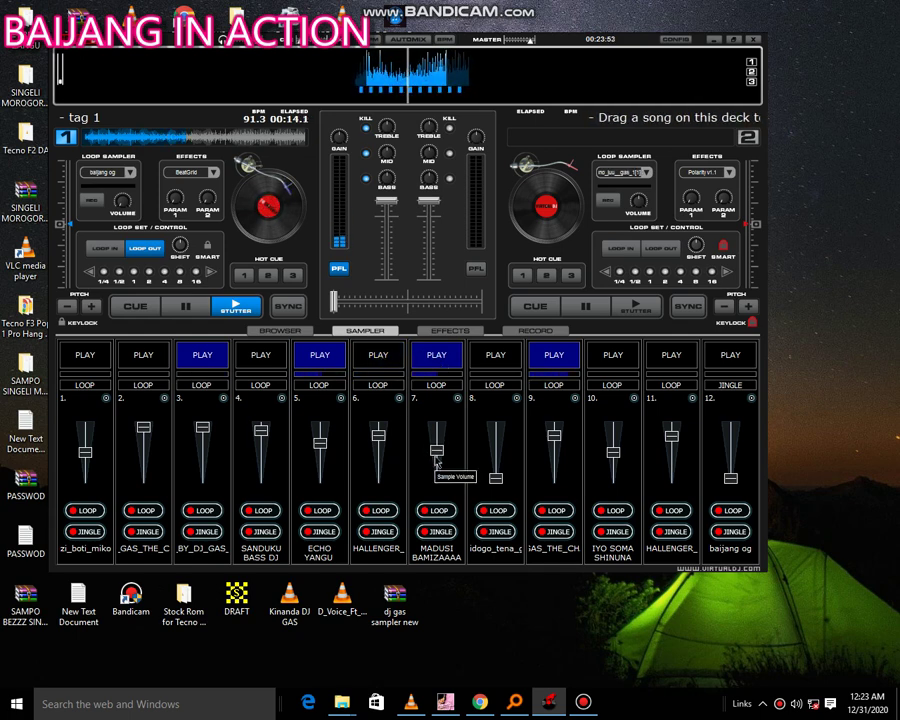
pyautogui.click(440, 365)
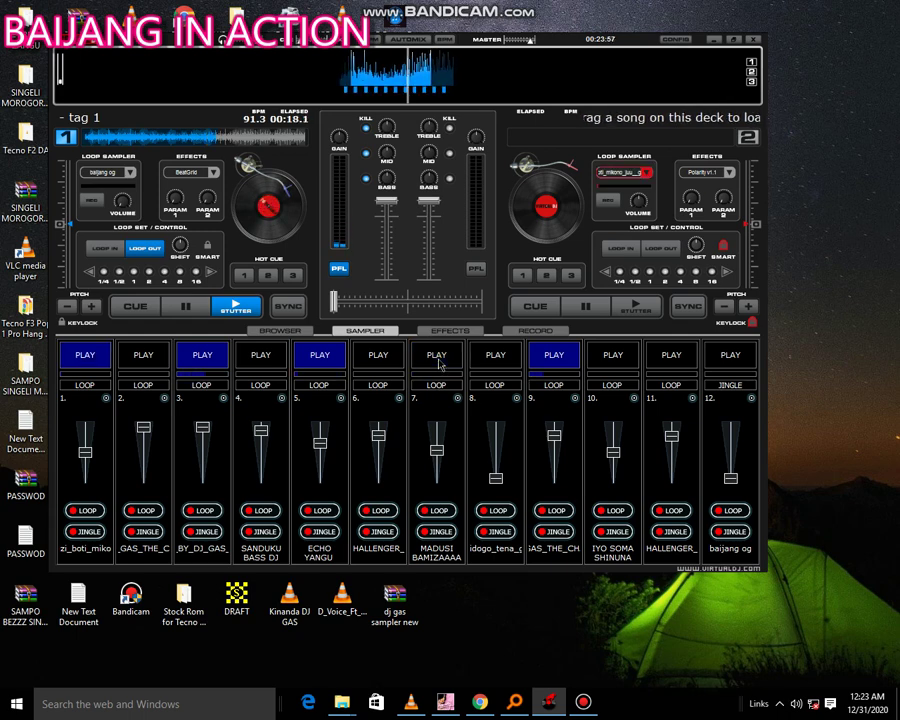
# Swap the slot 3 sample for IYO SOMA SHINUNA in slot 10 and raise slot 8's volume to near maximum.
pyautogui.click(620, 361)
pyautogui.click(195, 362)
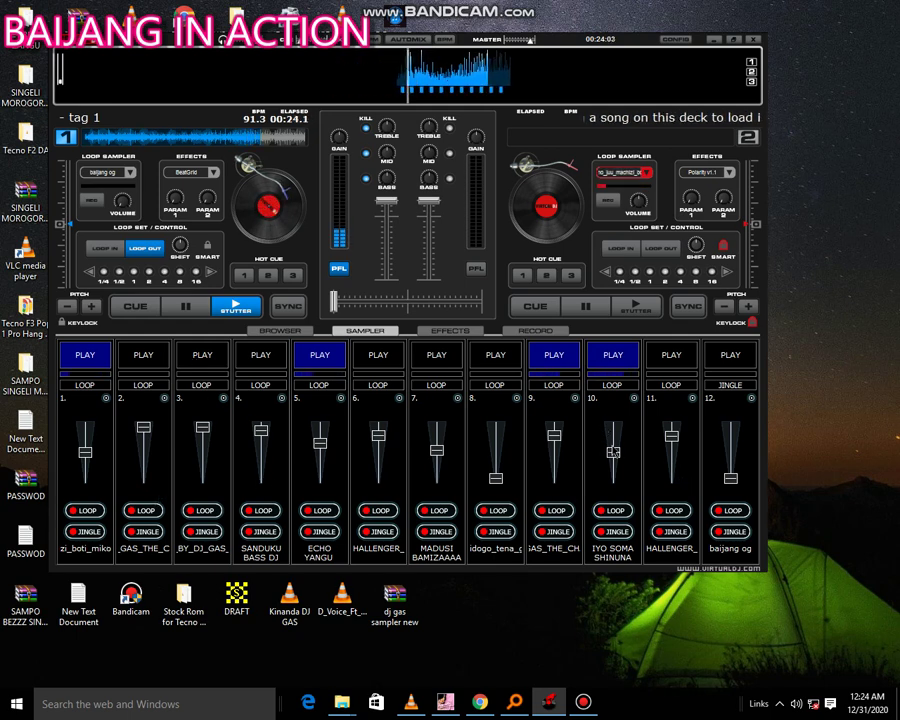
pyautogui.moveTo(497, 470); pyautogui.dragTo(495, 428)
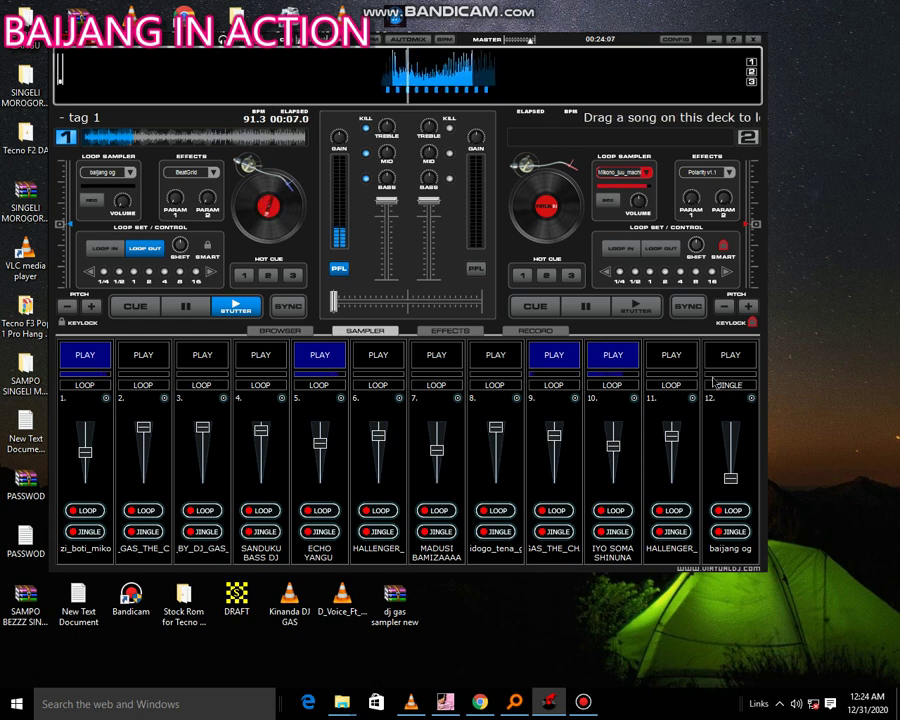
# Play slot 11 briefly at reduced volume and stop it, and start slot 8 with its volume raised to near maximum.
pyautogui.click(687, 353)
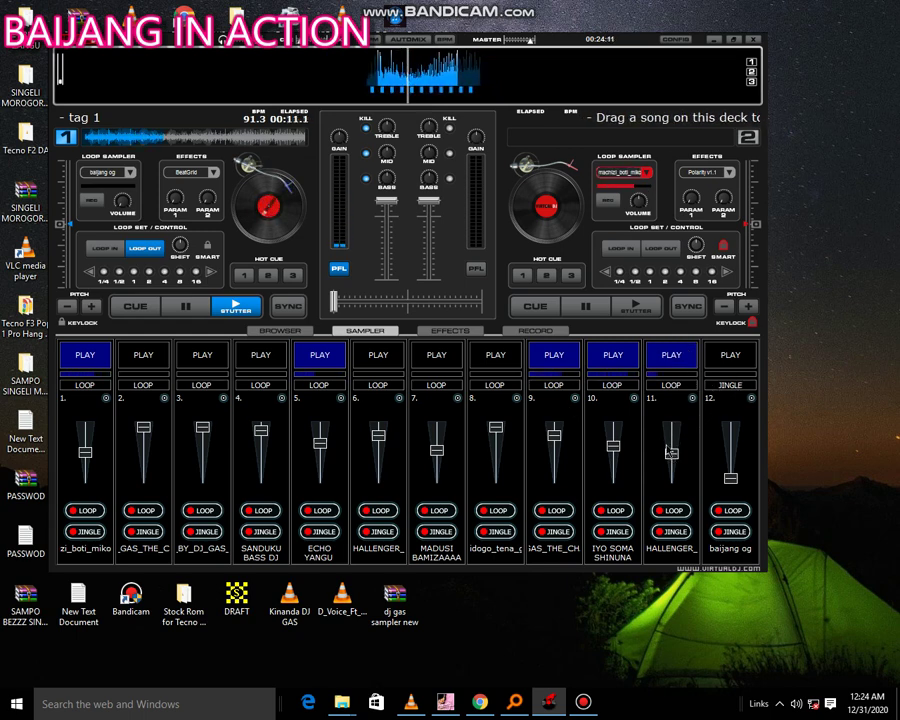
pyautogui.click(671, 357)
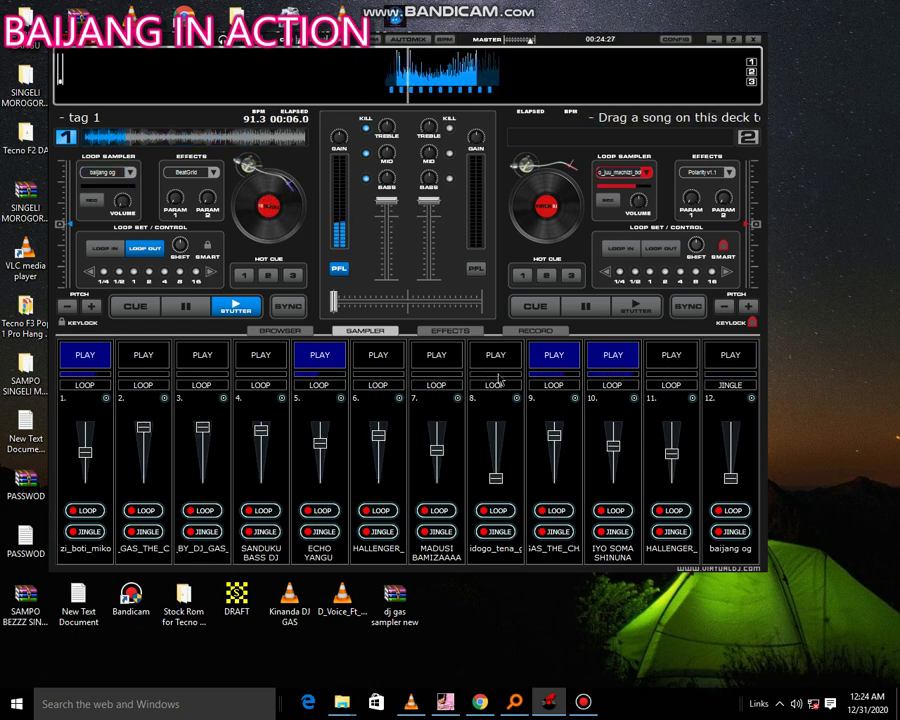
pyautogui.moveTo(495, 447); pyautogui.dragTo(495, 358)
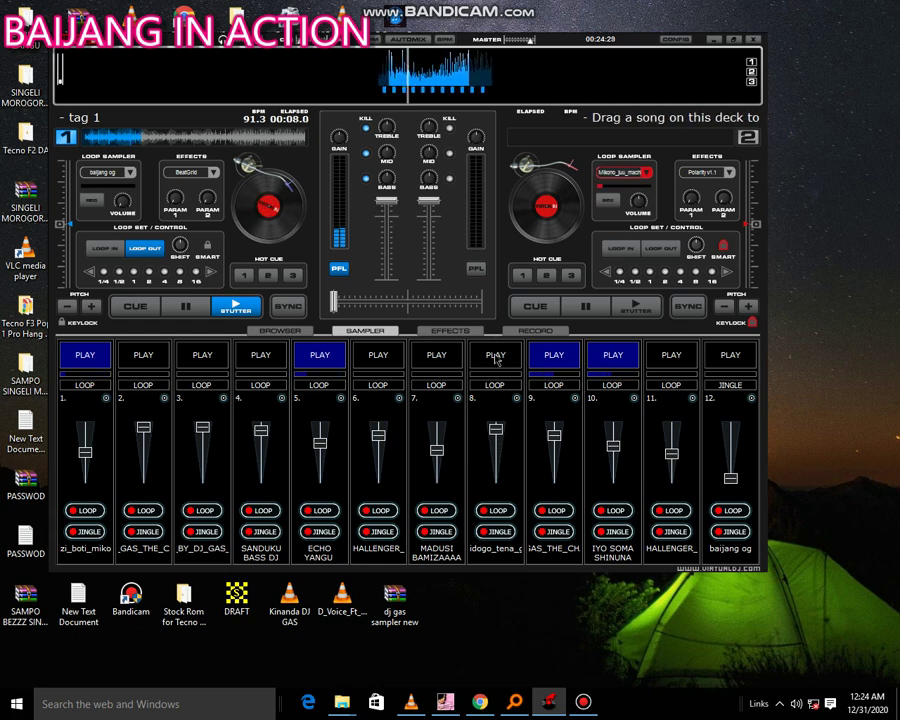
pyautogui.click(496, 356)
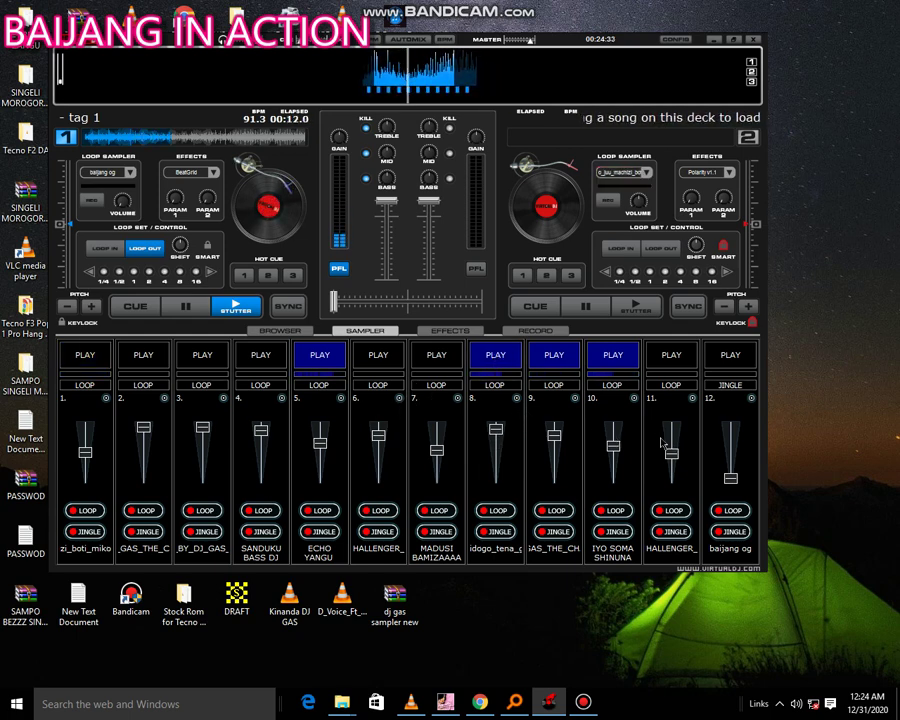
# Make slot 10 slightly louder and slot 9 quieter, and restart the slot 9 sample.
pyautogui.moveTo(613, 447); pyautogui.dragTo(614, 440)
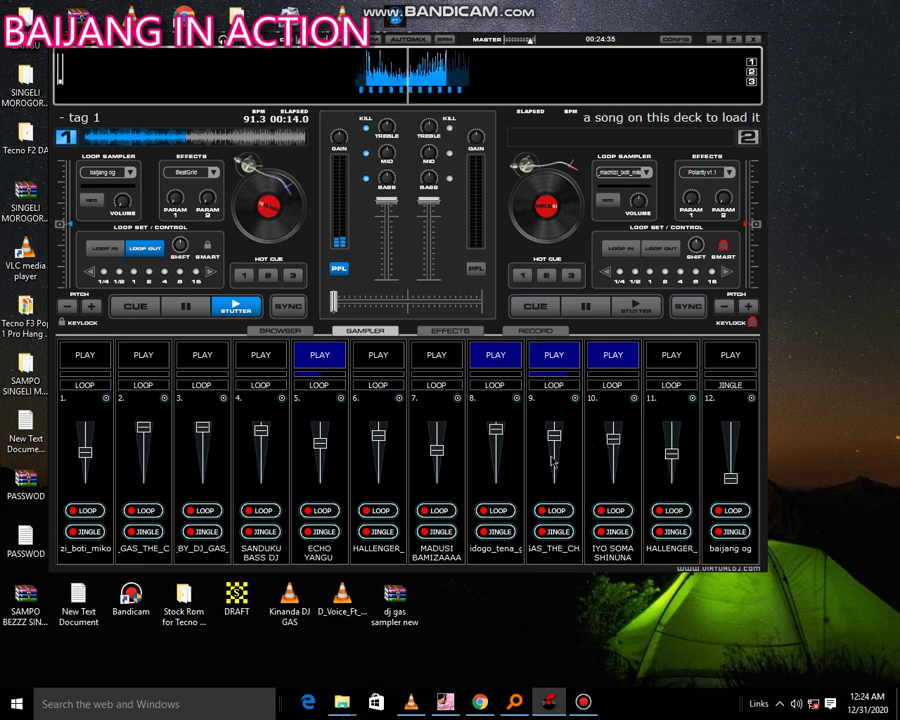
pyautogui.moveTo(554, 436); pyautogui.dragTo(552, 458)
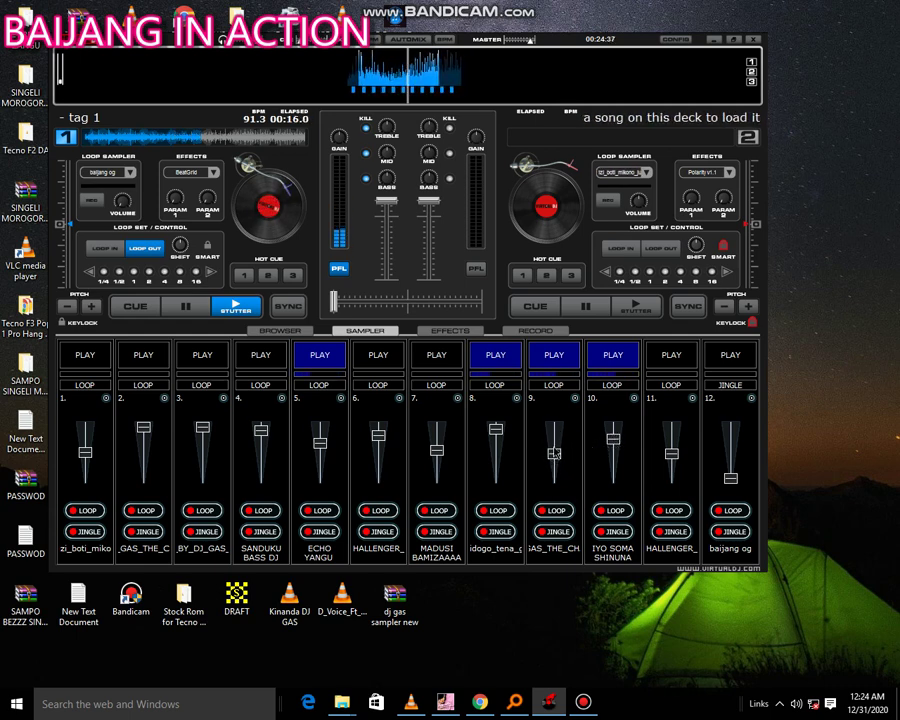
pyautogui.click(556, 360)
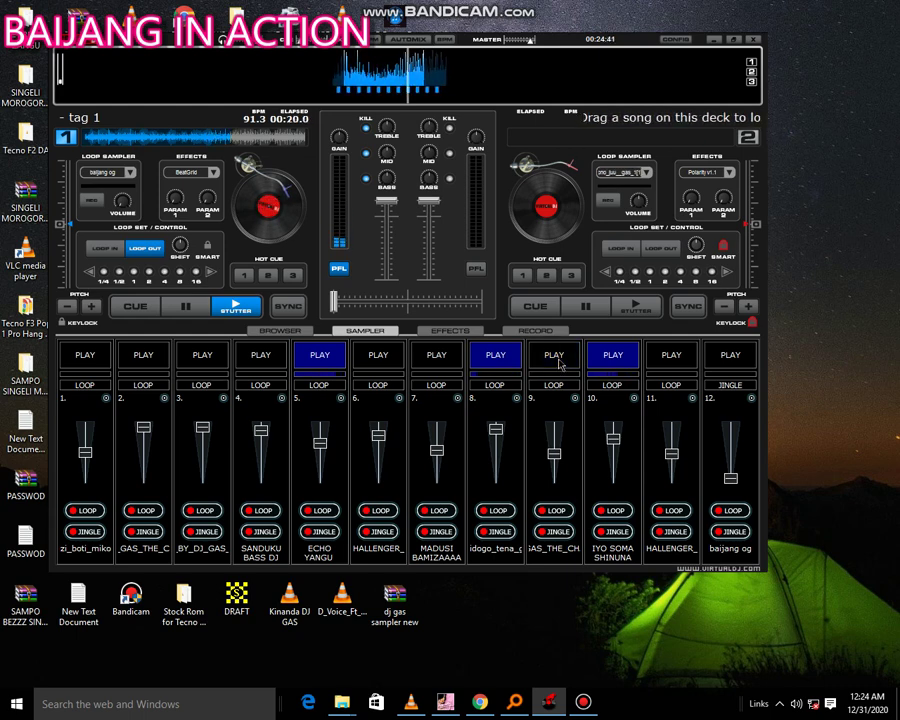
pyautogui.click(556, 358)
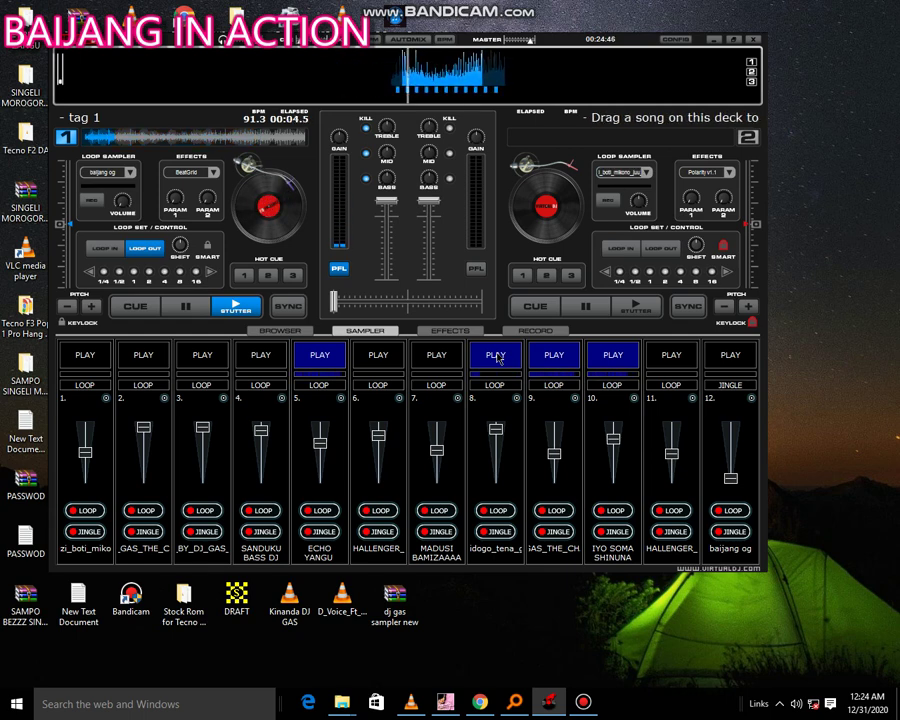
# Stop slot 8 and start slot 3, SANDUKU BASS DJ in slot 4 and MADUSI BAMIZAAAA in slot 7.
pyautogui.click(497, 358)
pyautogui.press('3')
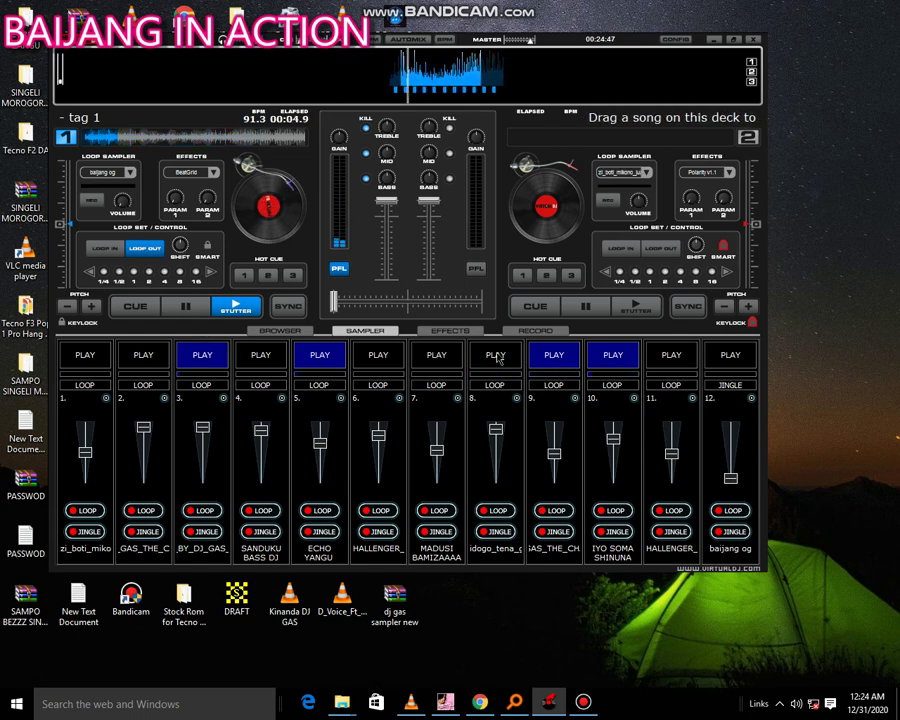
pyautogui.click(273, 365)
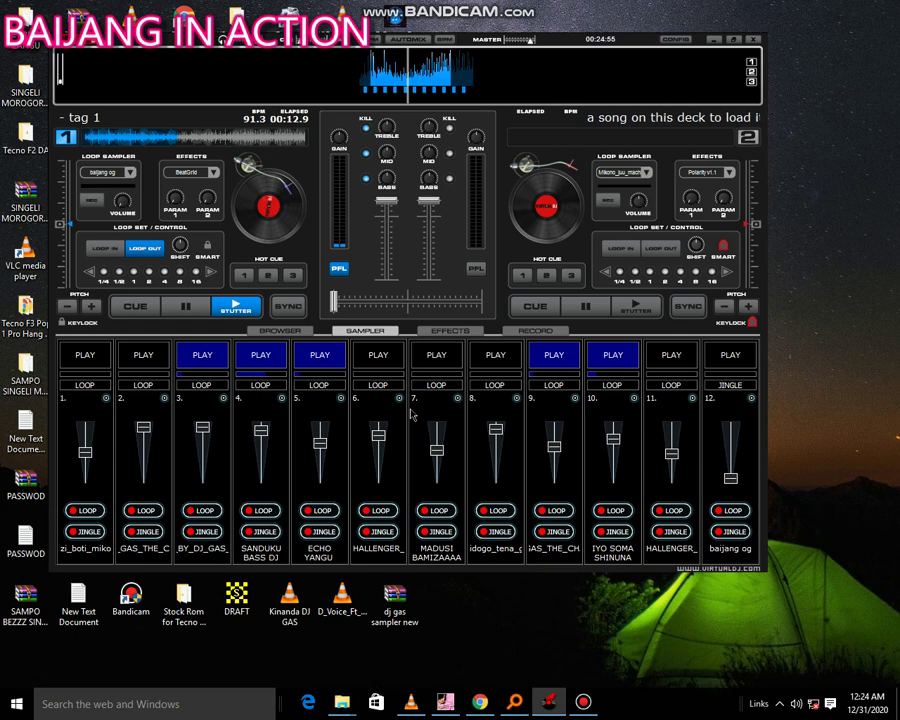
pyautogui.click(438, 365)
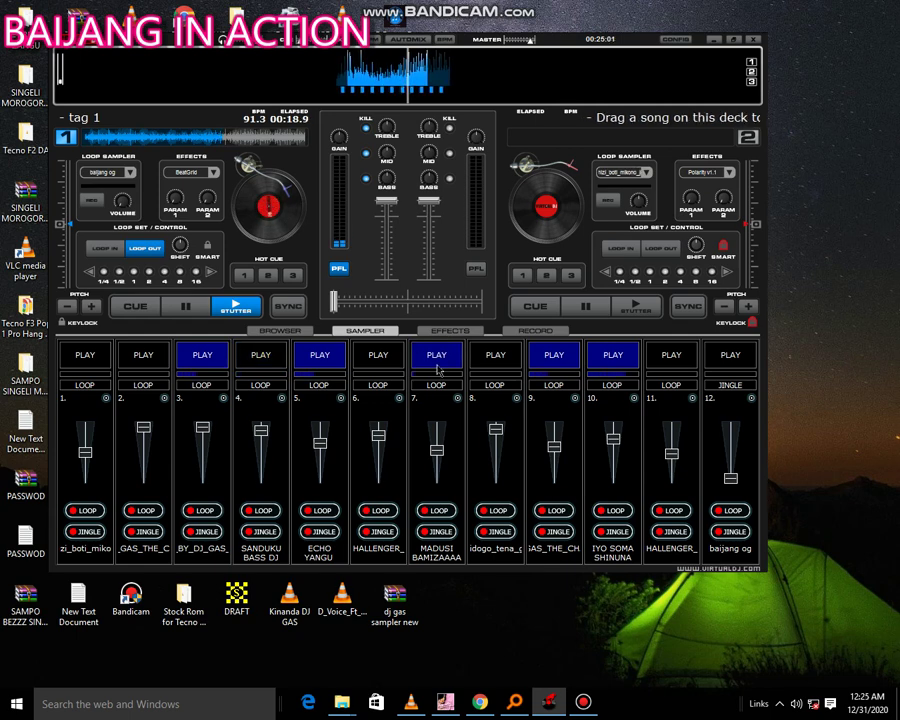
# Load the second NAANZA IVII DJ GAS THE CHALLENGER 2 sample from the naanza hivi gas folder into sampler slot 8.
pyautogui.click(516, 398)
pyautogui.click(541, 405)
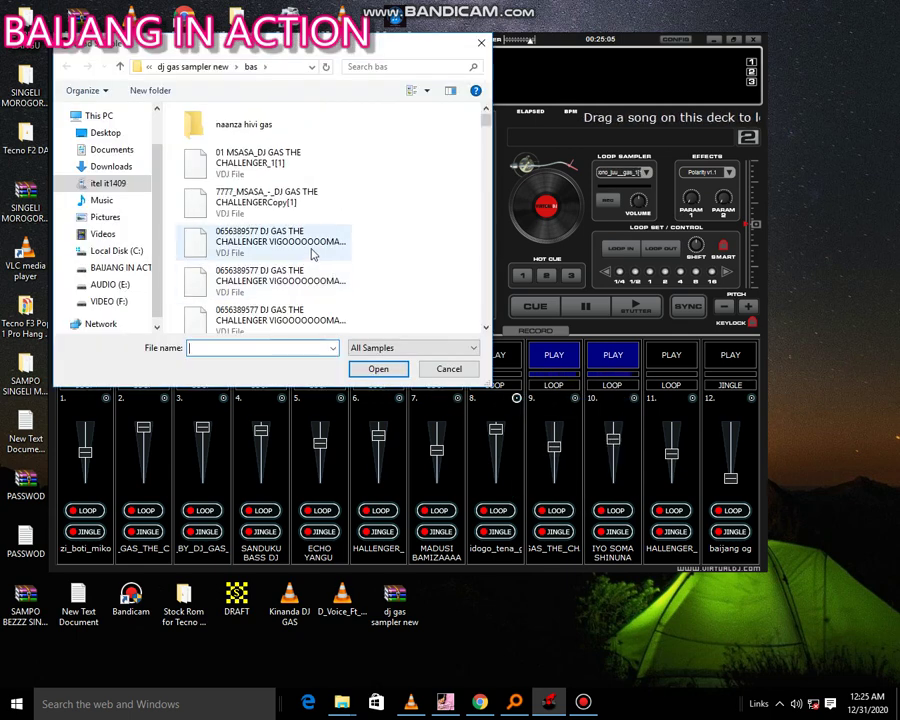
pyautogui.scroll(-2, 312, 255)
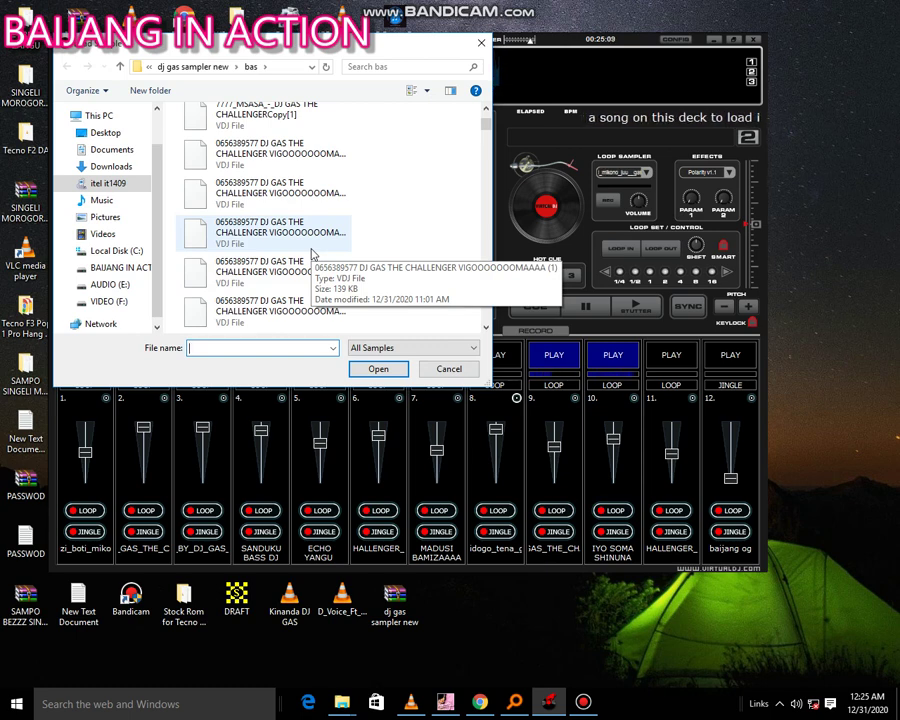
pyautogui.scroll(3, 312, 250)
pyautogui.doubleClick(256, 128)
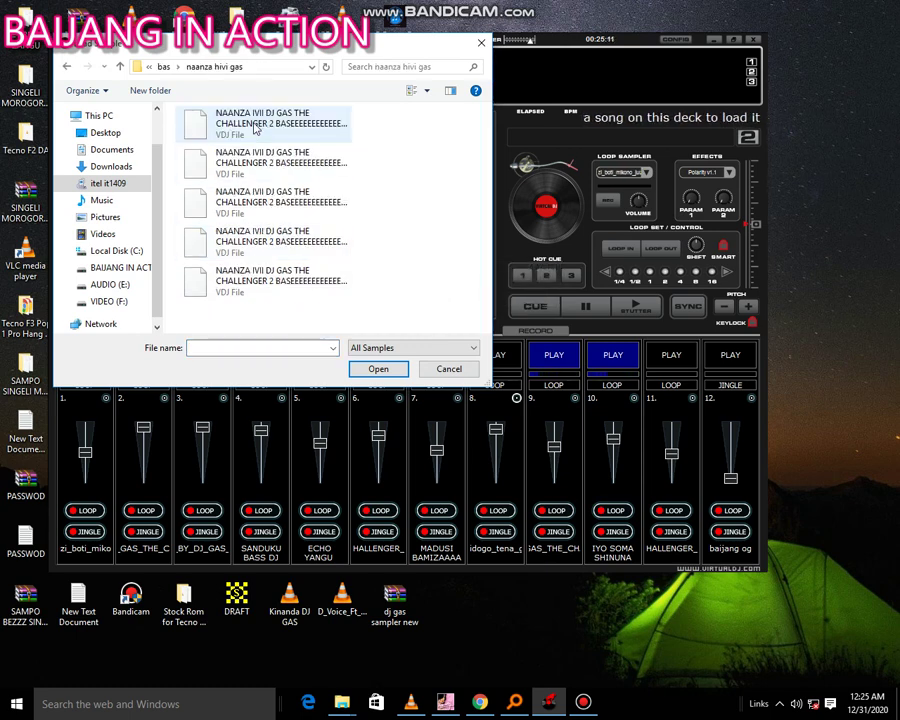
pyautogui.click(270, 174)
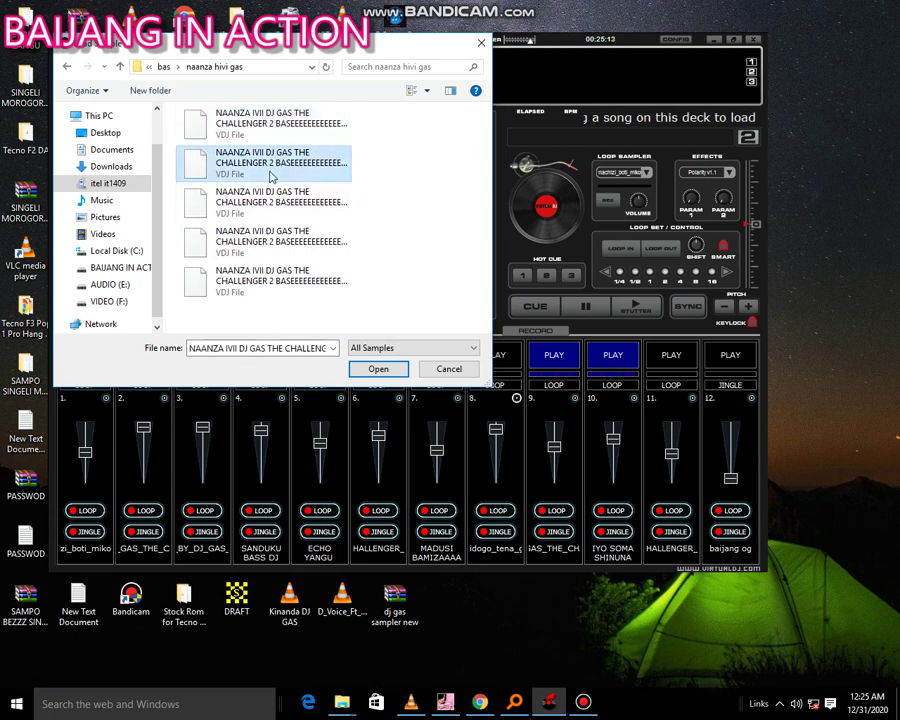
pyautogui.doubleClick(270, 176)
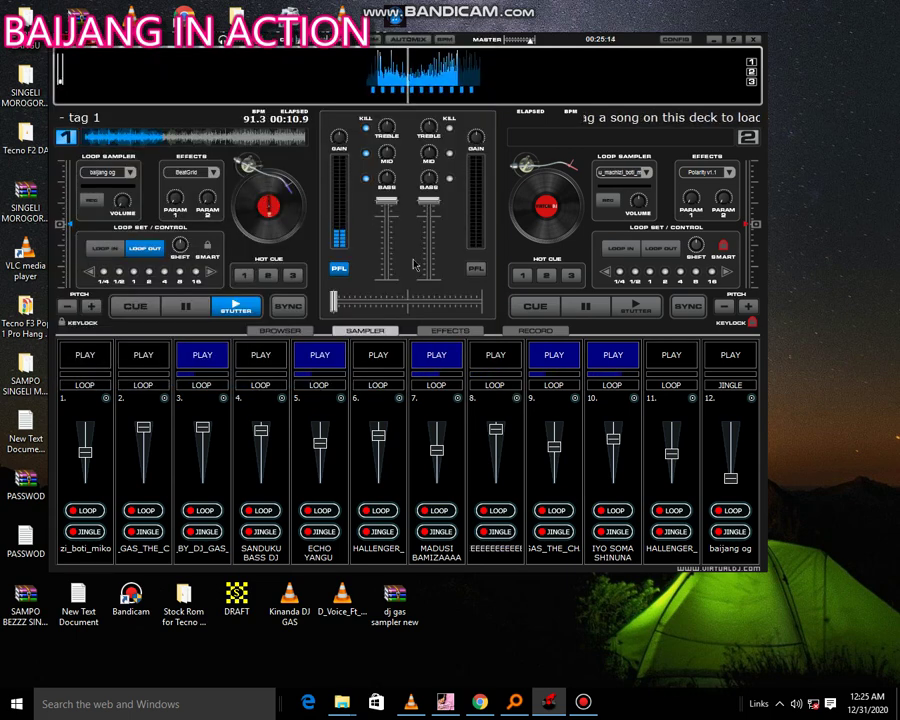
# Start the newly loaded slot 8 sample, stop slots 7 and 9, and start slot 6.
pyautogui.click(496, 357)
pyautogui.click(445, 363)
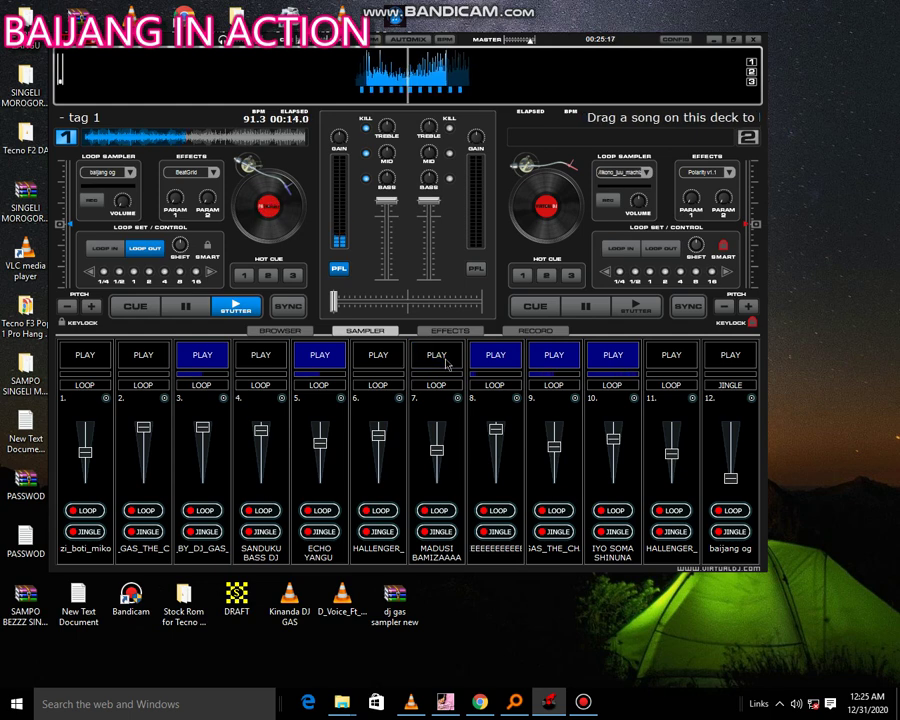
pyautogui.click(556, 360)
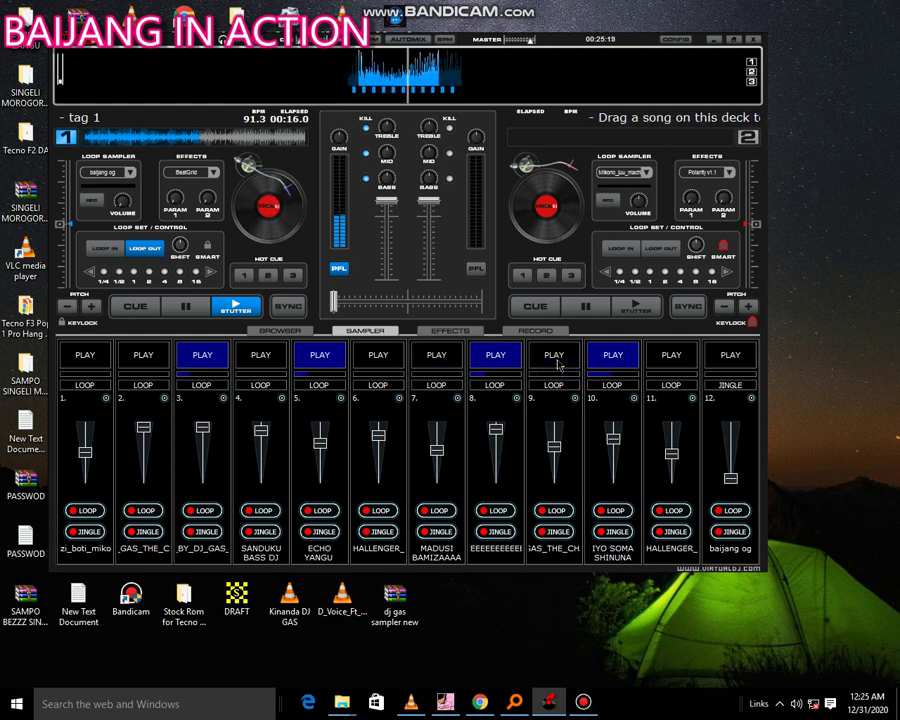
pyautogui.click(395, 356)
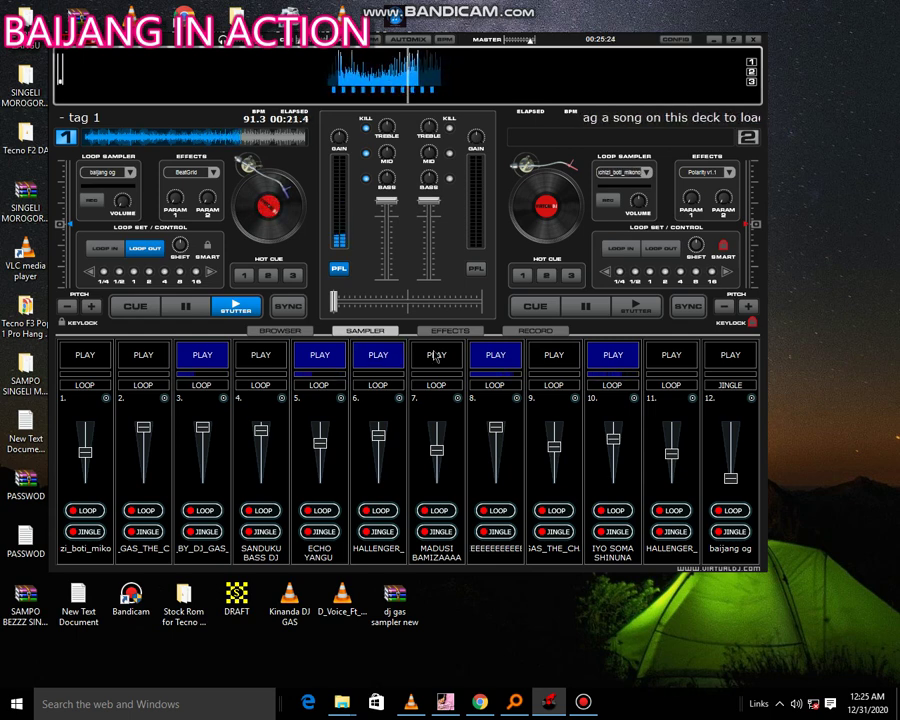
# Stop slot 8 and play MADUSI BAMIZAAAA in slot 7 briefly before stopping it.
pyautogui.click(495, 366)
pyautogui.click(436, 358)
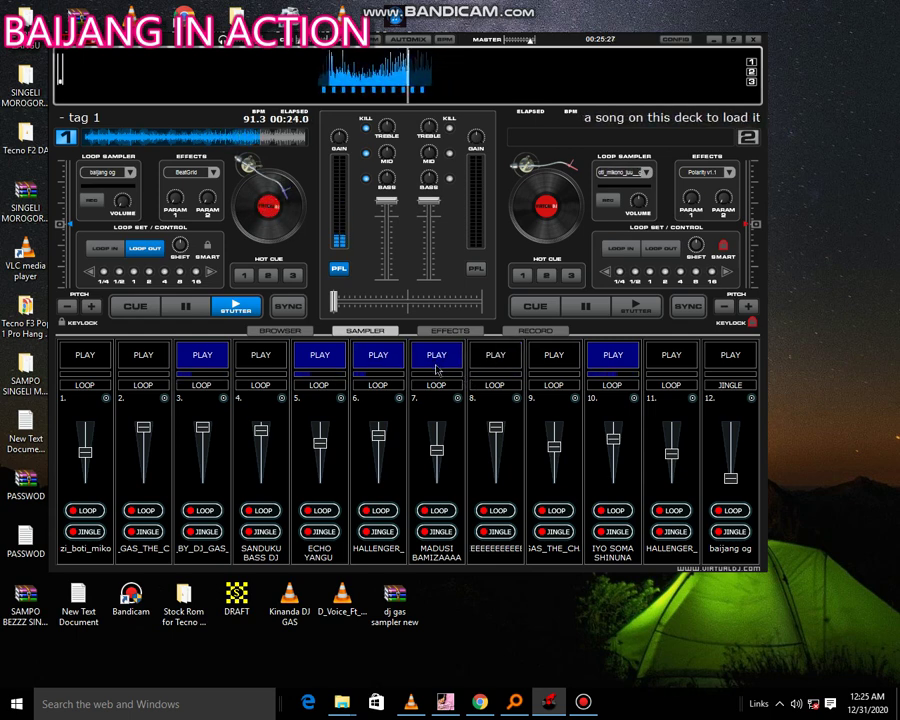
pyautogui.click(422, 358)
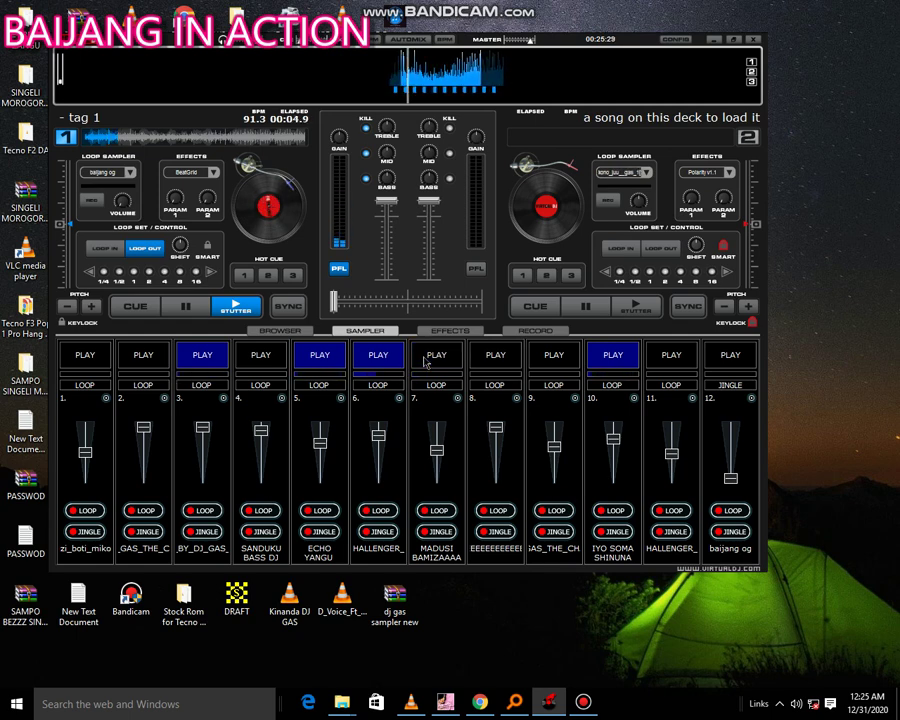
# Replace the slot 8 sample with the fifth file in the naanza hivi gas folder.
pyautogui.click(517, 399)
pyautogui.click(545, 403)
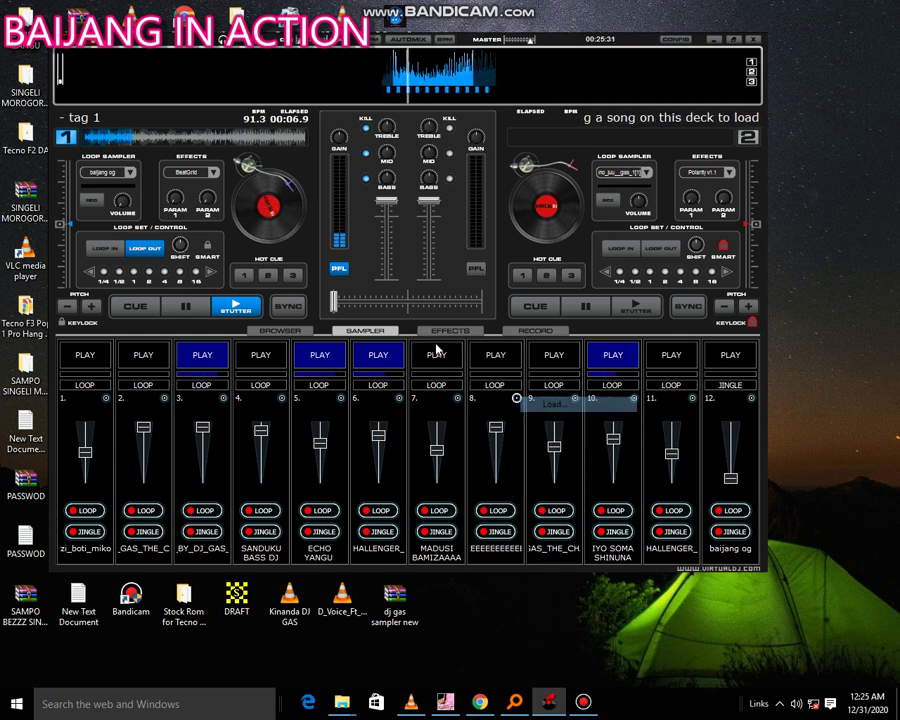
pyautogui.doubleClick(292, 282)
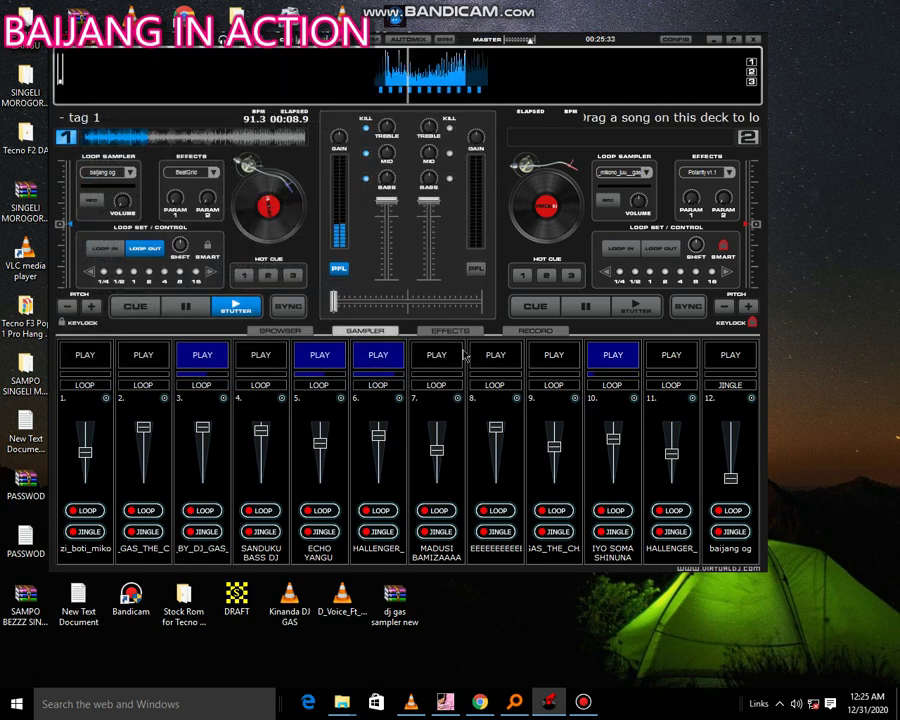
# Start the samples in slots 9 and 8 and stop slot 6.
pyautogui.click(554, 356)
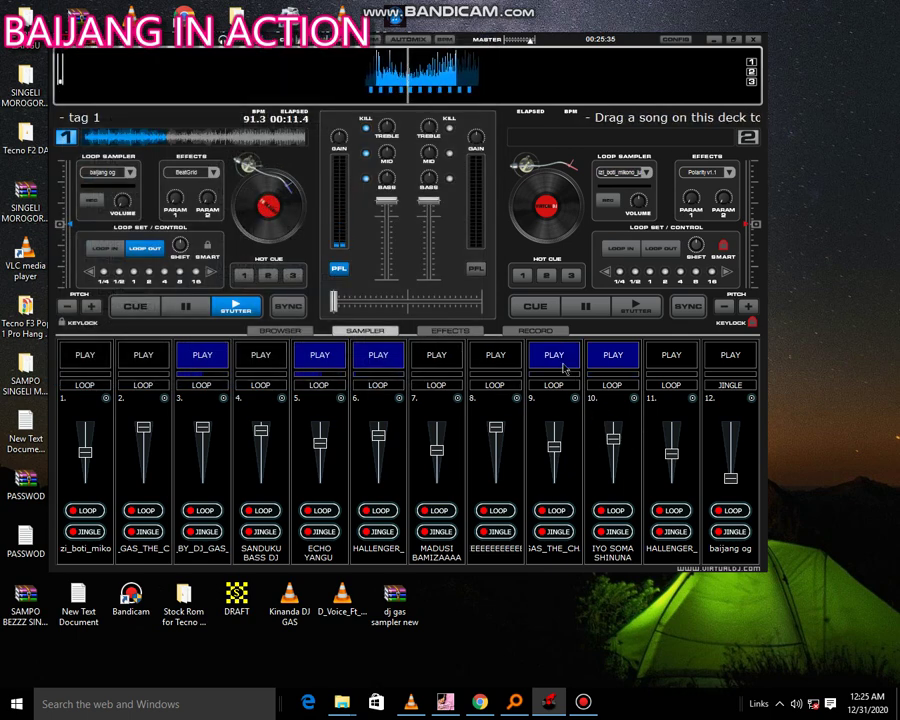
pyautogui.click(497, 358)
pyautogui.click(386, 360)
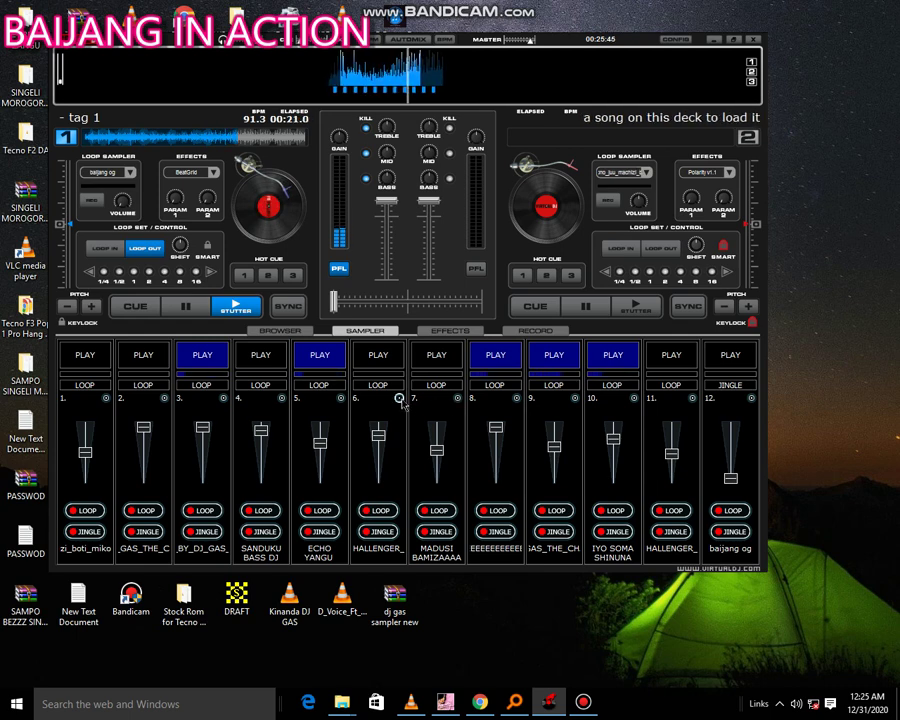
# Replace the slot 6 sample with the third file in the naanza hivi gas folder and start it.
pyautogui.click(399, 398)
pyautogui.click(425, 408)
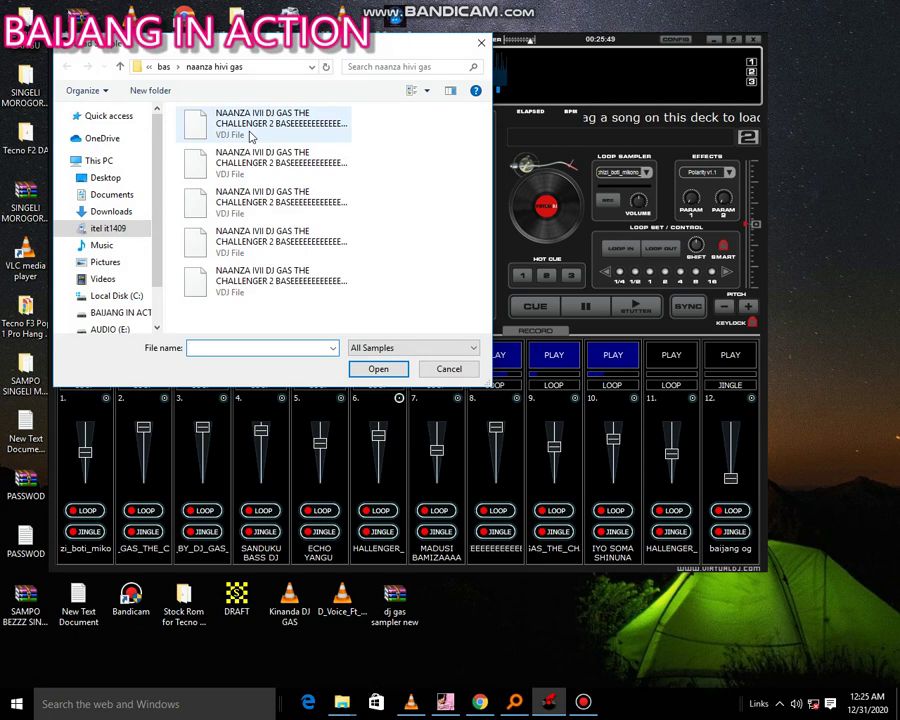
pyautogui.click(252, 205)
pyautogui.click(356, 369)
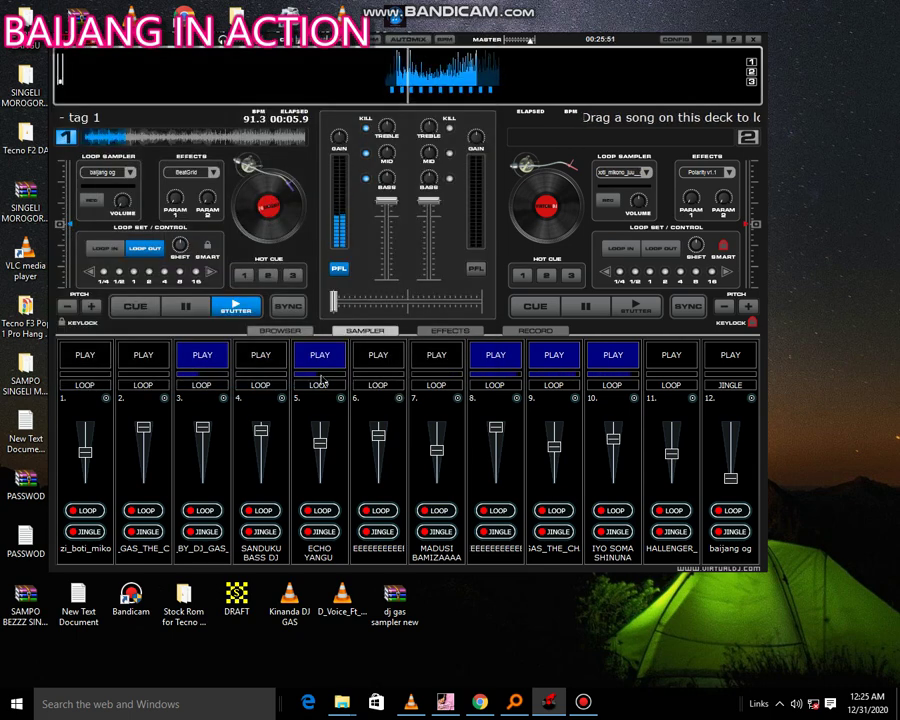
pyautogui.click(378, 355)
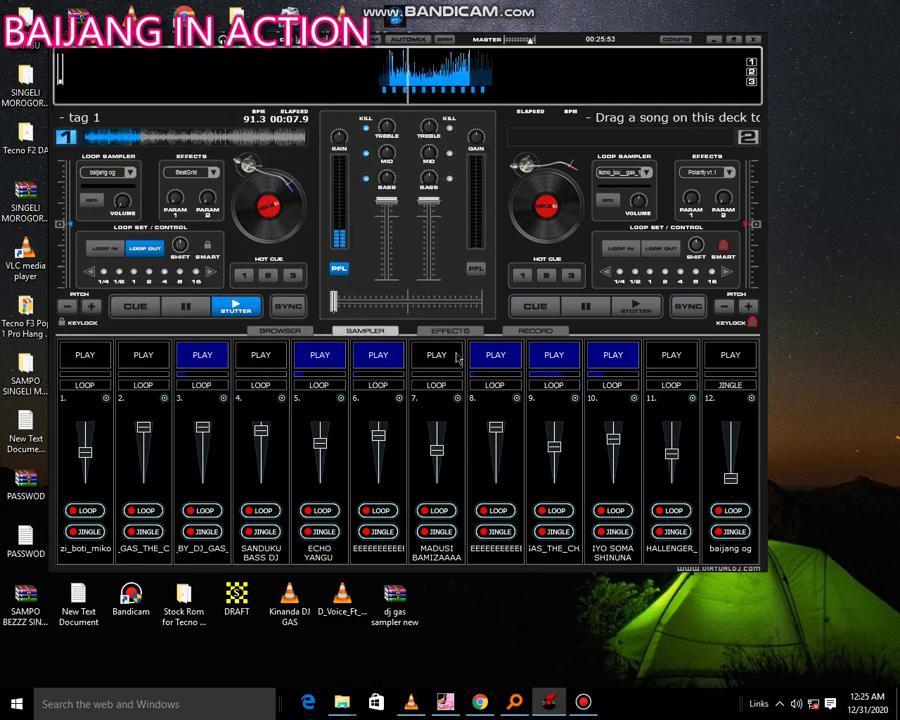
# Stop slot 8 and replace its sample with the VODACOM BASS file numbered (8) from the bas folder.
pyautogui.click(516, 398)
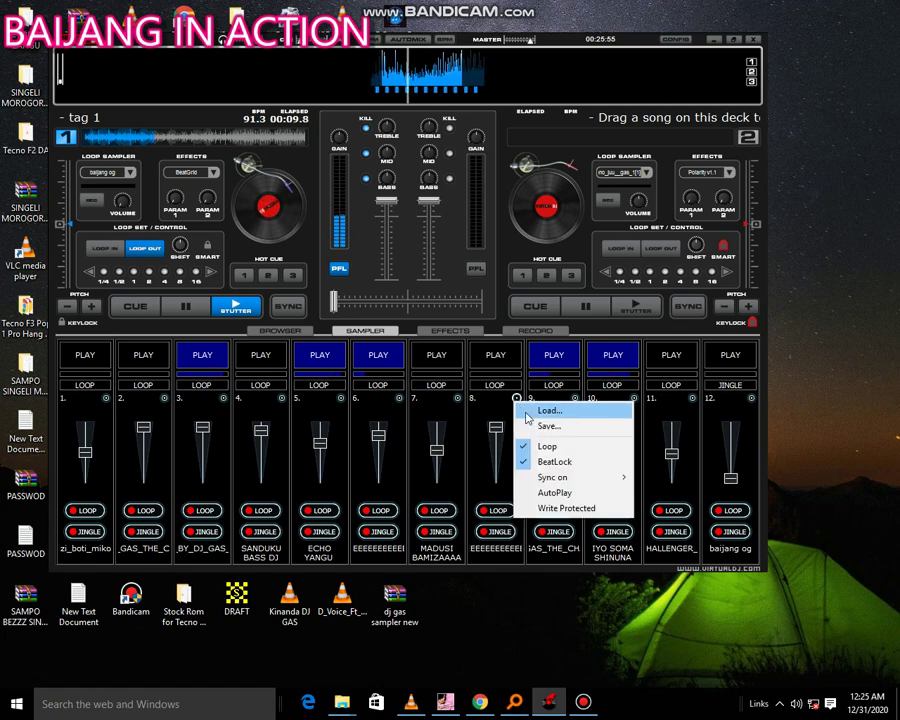
pyautogui.click(530, 408)
pyautogui.click(120, 66)
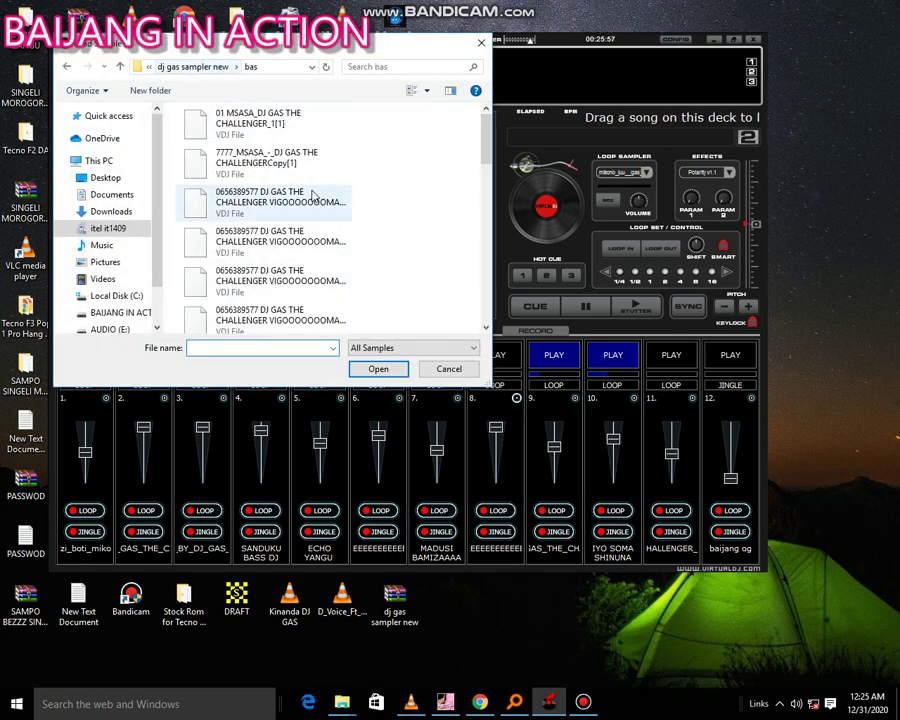
pyautogui.scroll(-1, 313, 195)
pyautogui.scroll(-15, 313, 195)
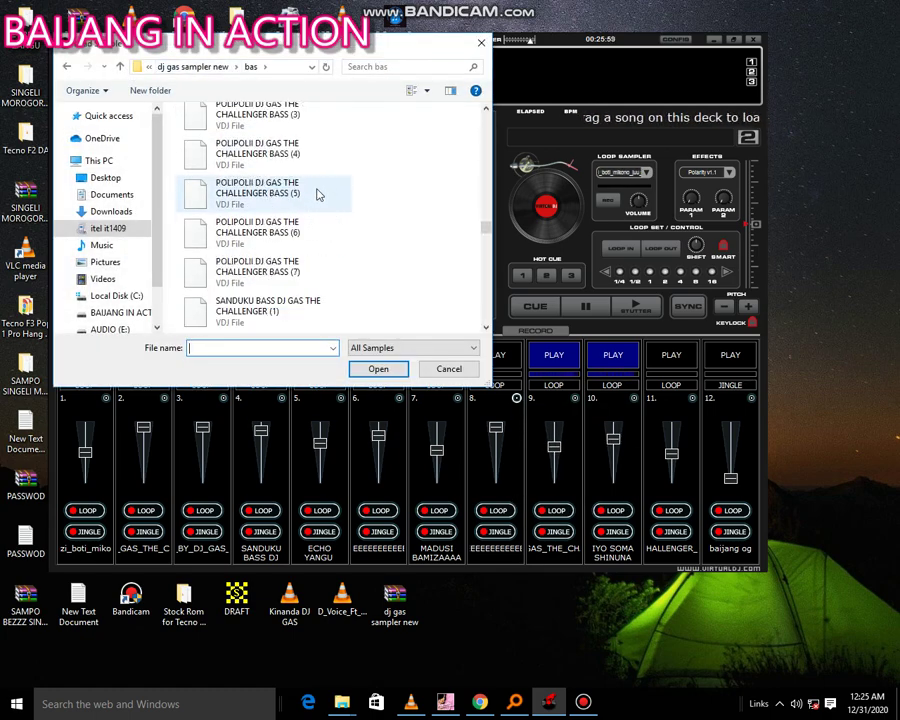
pyautogui.scroll(-10, 323, 218)
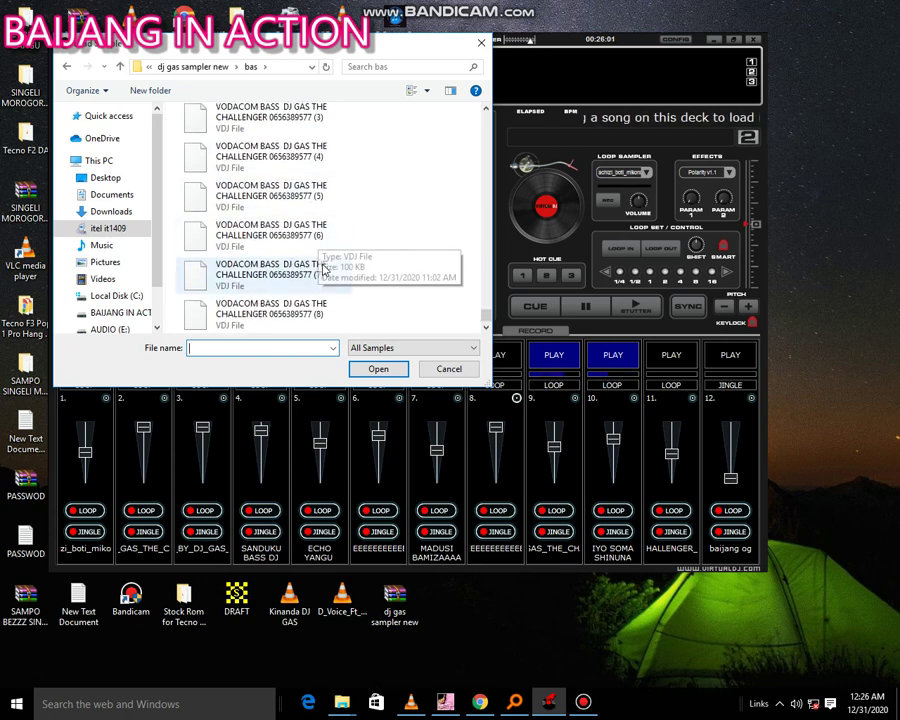
pyautogui.doubleClick(300, 312)
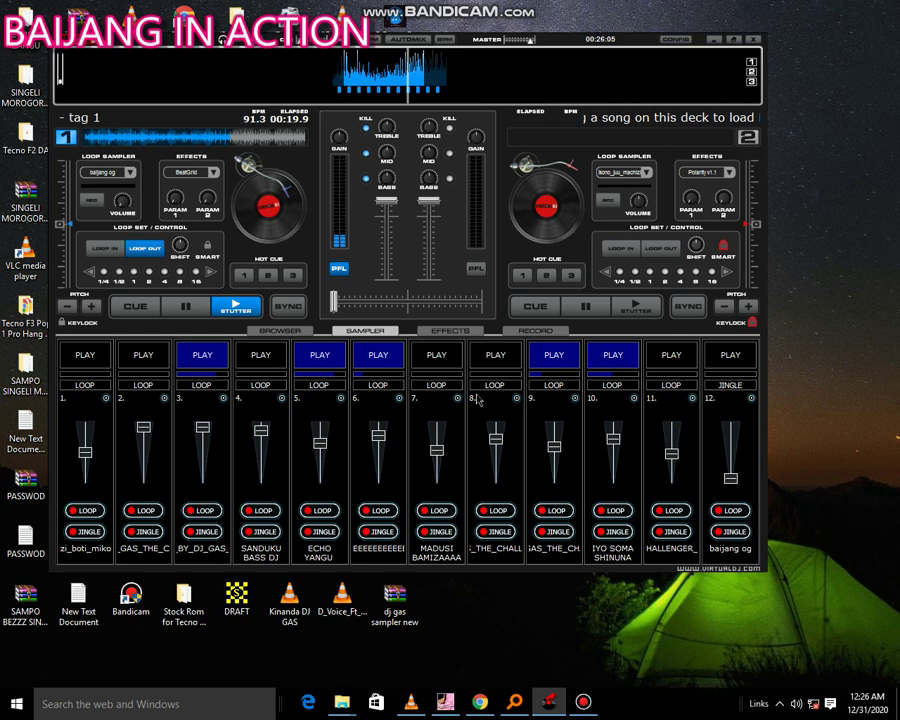
# Start slot 8 and replace the slot 6 sample with a SERIKALI YA file from the bas folder.
pyautogui.rightClick(403, 400)
pyautogui.click(408, 402)
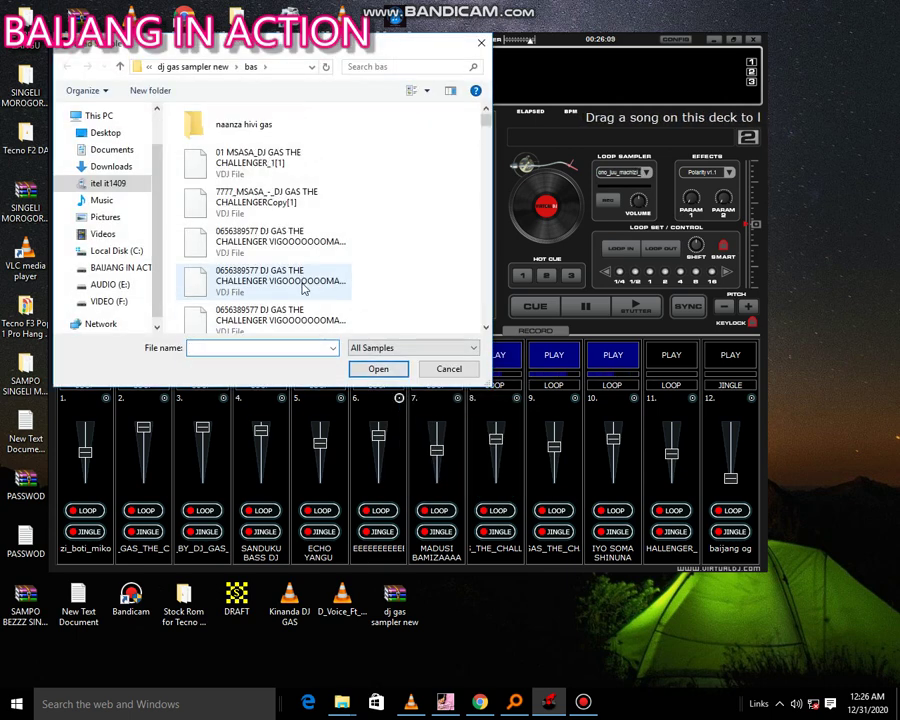
pyautogui.scroll(-3, 302, 286)
pyautogui.scroll(-10, 302, 288)
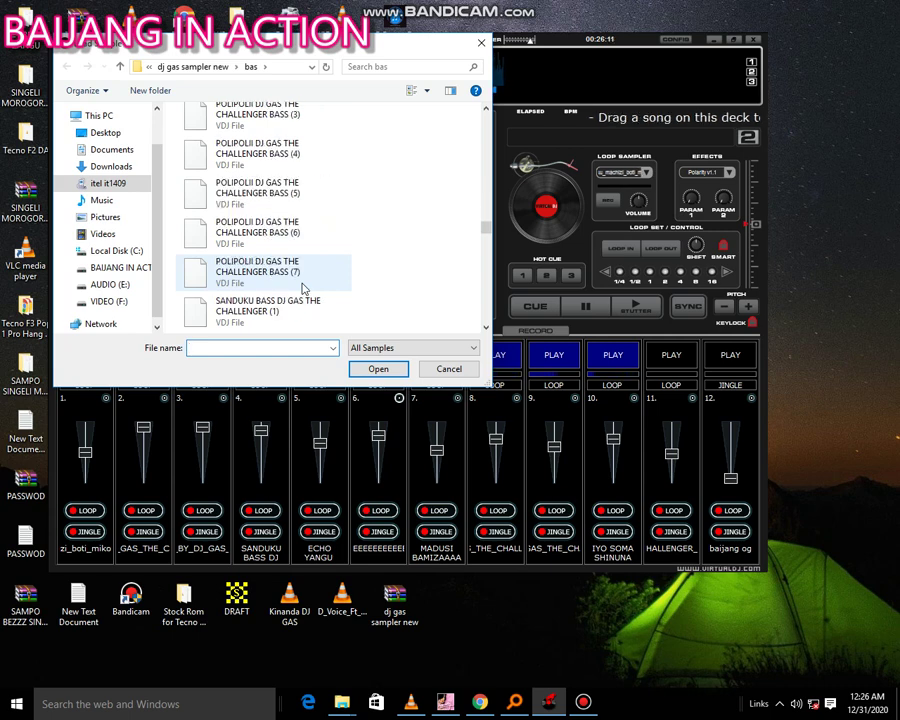
pyautogui.scroll(-6, 302, 288)
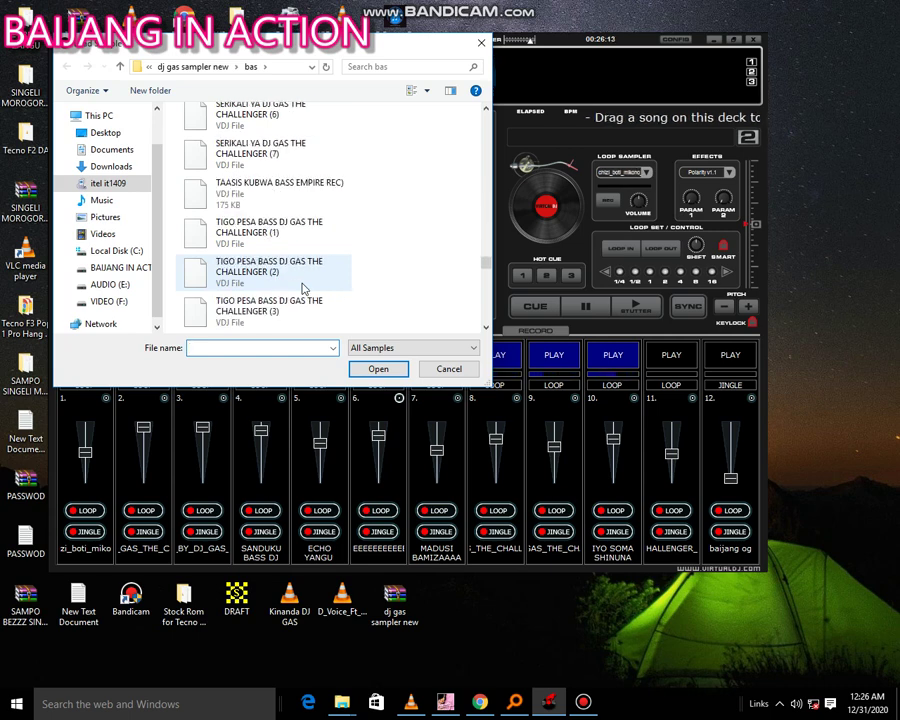
pyautogui.scroll(1, 300, 280)
pyautogui.click(270, 170)
pyautogui.doubleClick(270, 170)
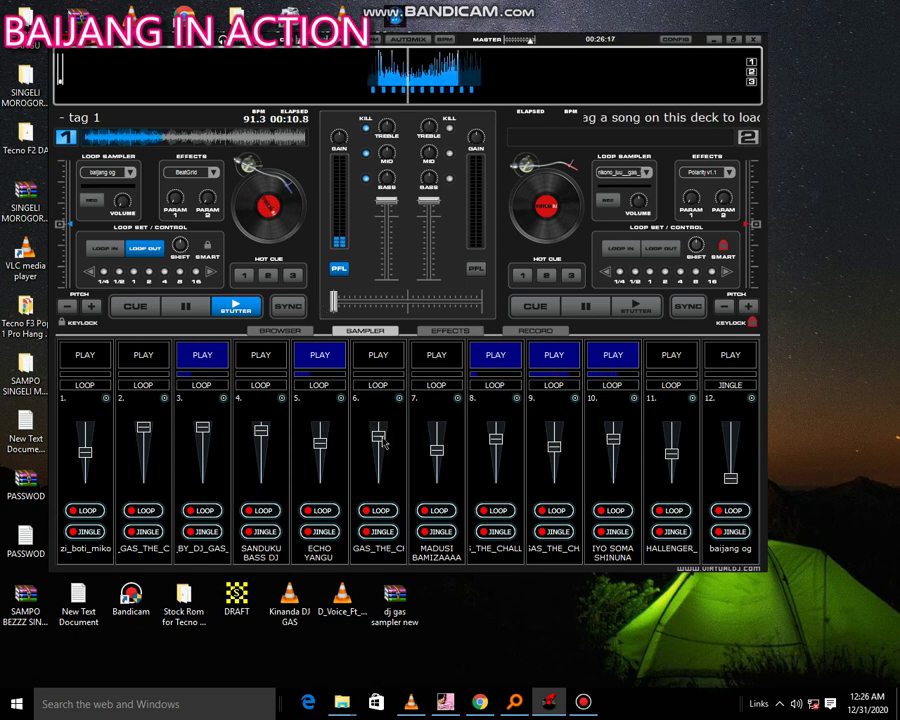
# Play slot 6 in place of slot 8 with its volume raised slightly, and stop it after a short while.
pyautogui.click(391, 365)
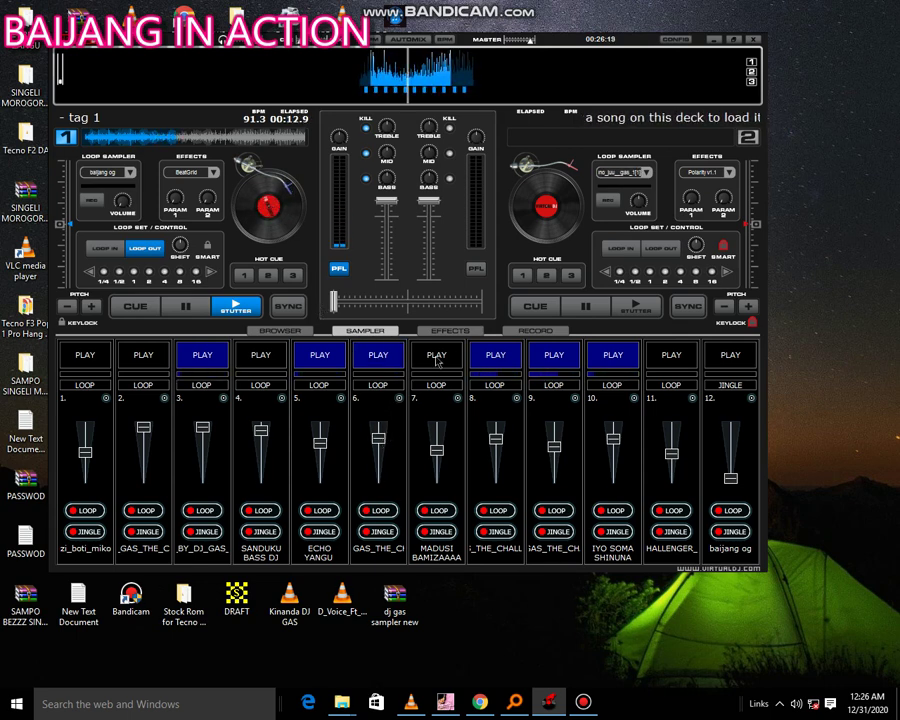
pyautogui.click(508, 356)
pyautogui.moveTo(383, 440); pyautogui.dragTo(383, 433)
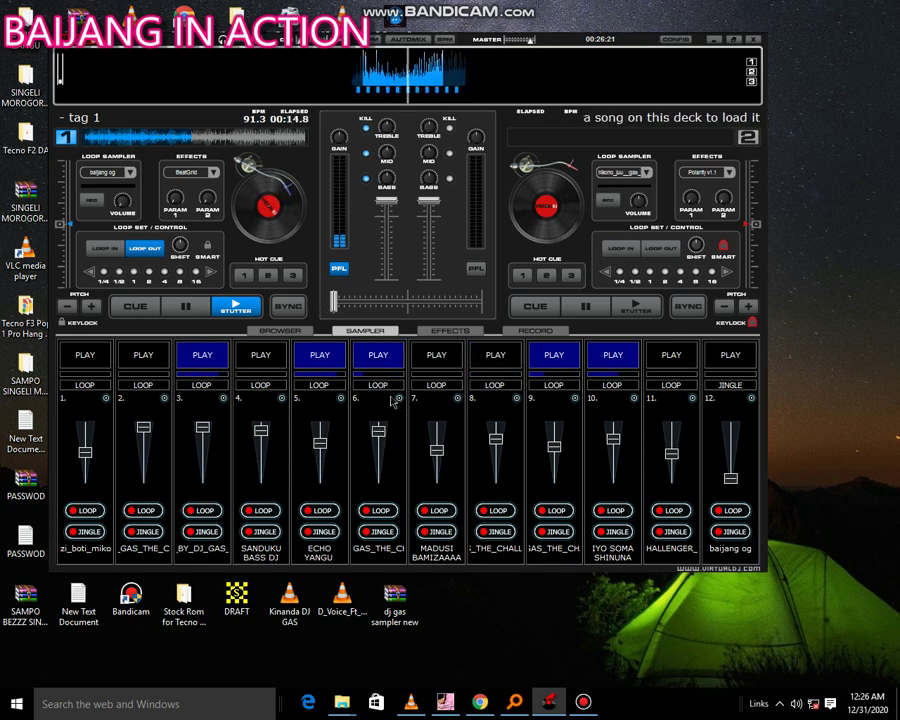
pyautogui.click(380, 359)
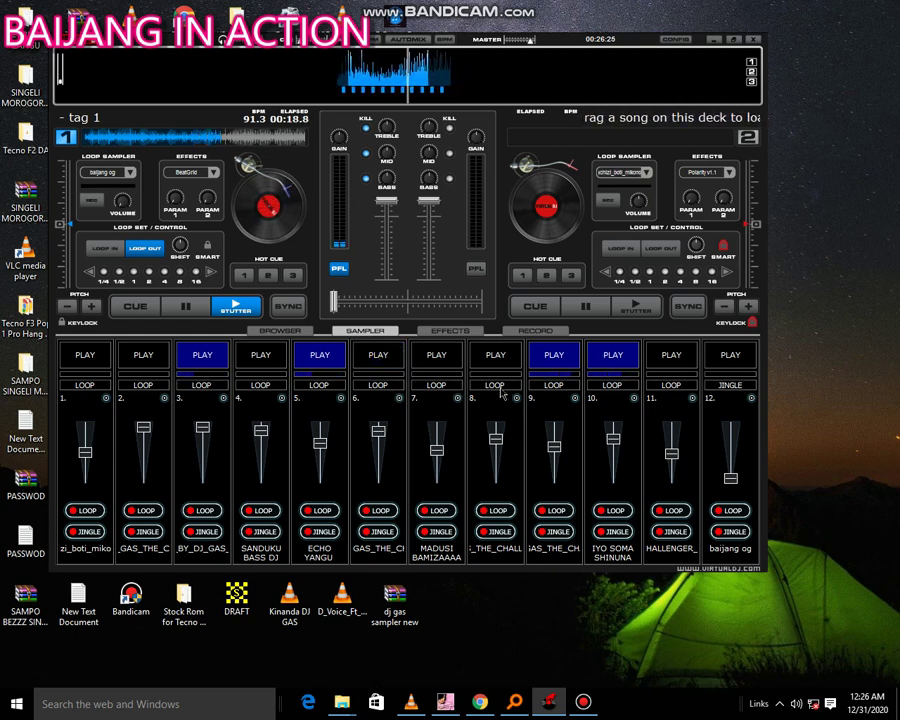
# Load GT 34vdj from the dj gas sampler new folder into slot 1 and start it at full volume.
pyautogui.click(105, 399)
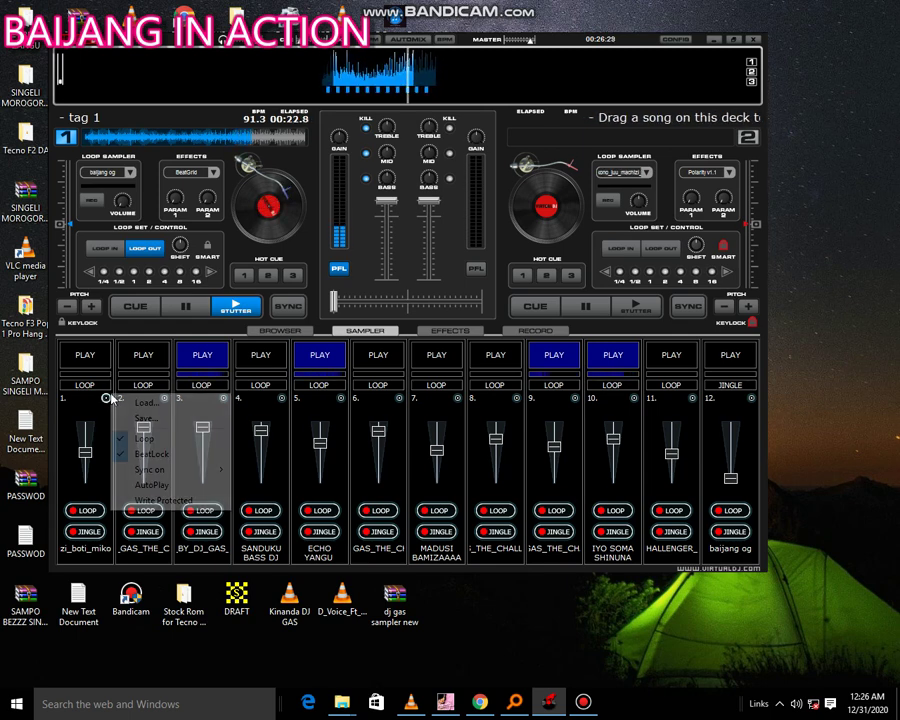
pyautogui.click(116, 404)
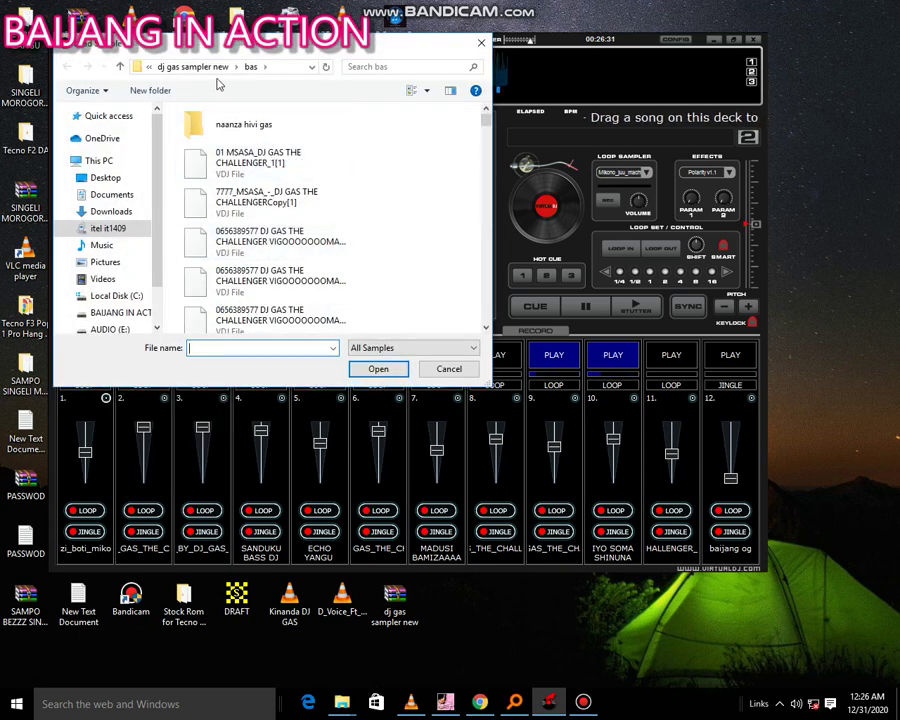
pyautogui.click(187, 65)
pyautogui.scroll(-6, 260, 220)
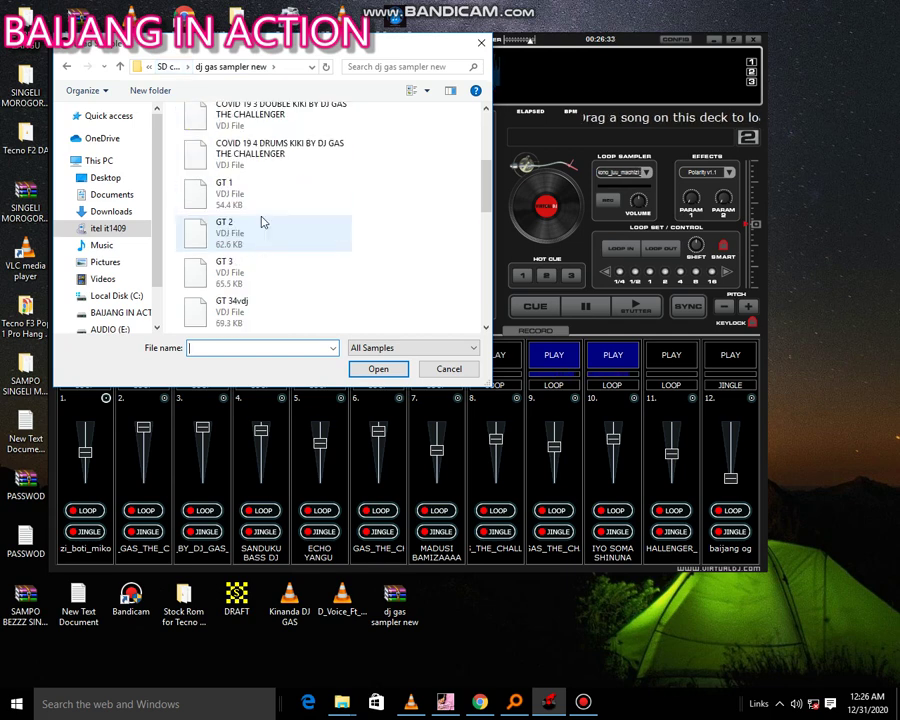
pyautogui.doubleClick(232, 188)
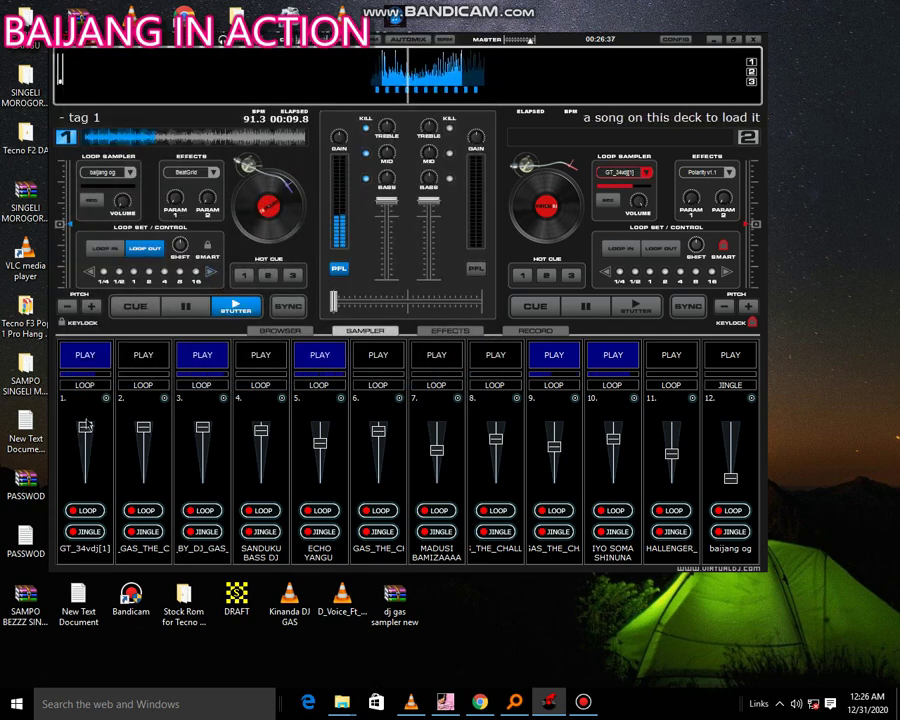
# Stop slot 3 and replace its sample with SAGA NO 1 TRUPET from the dj gas sampler new folder.
pyautogui.click(203, 356)
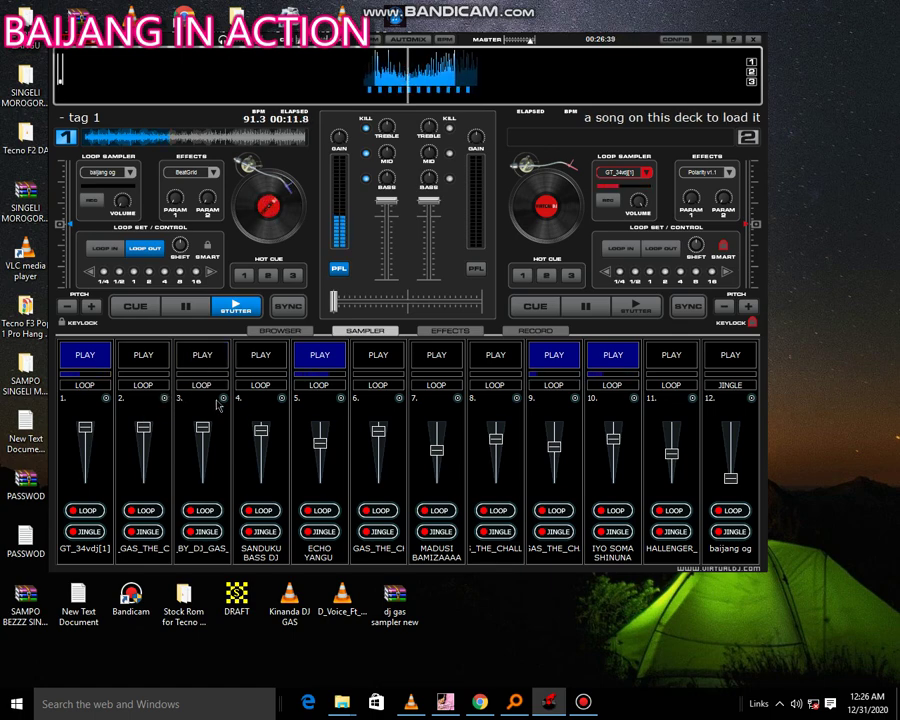
pyautogui.click(222, 399)
pyautogui.click(238, 401)
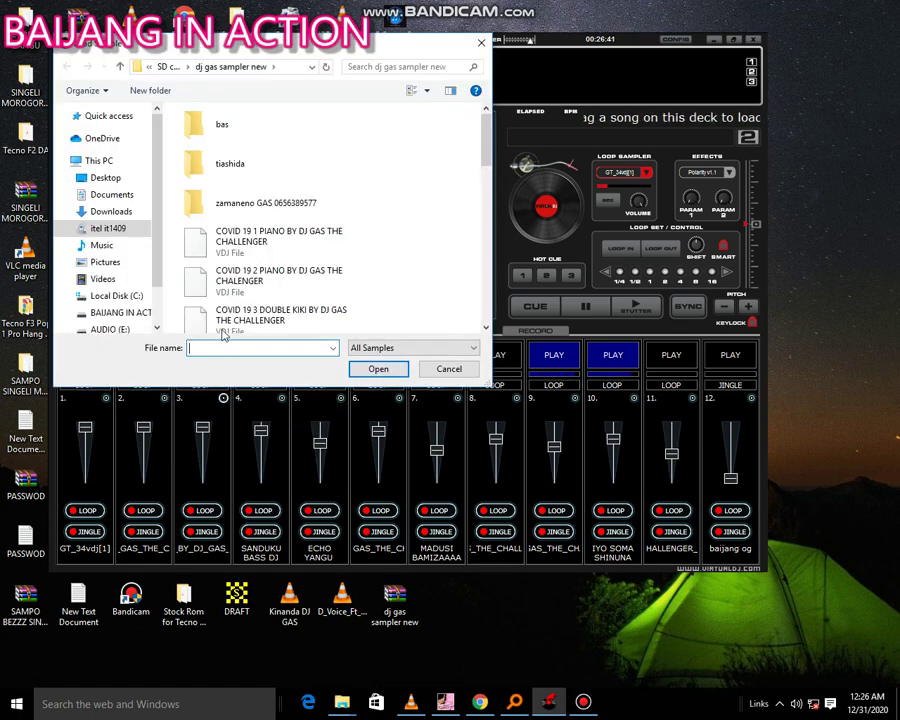
pyautogui.scroll(-10, 240, 316)
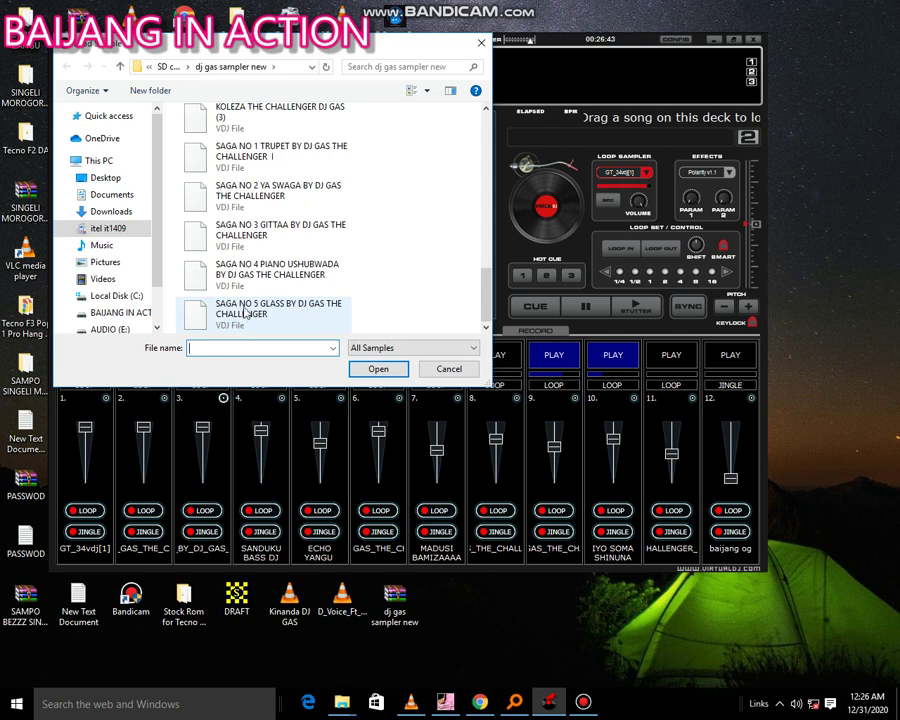
pyautogui.doubleClick(256, 158)
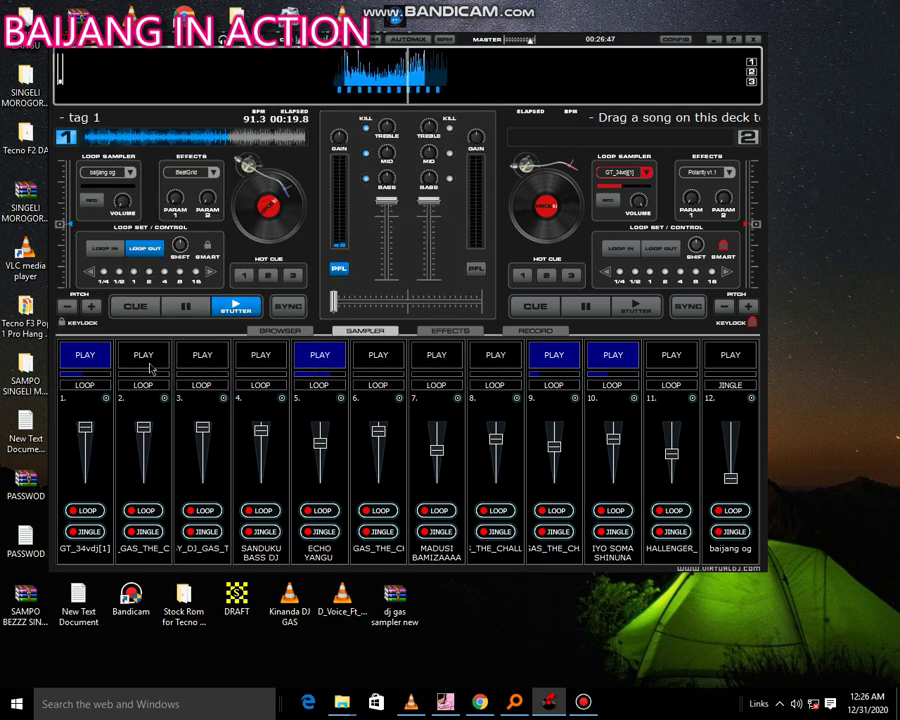
# Start the samples in slots 2 and 3, and lower the volumes of slots 3 and 4.
pyautogui.click(147, 362)
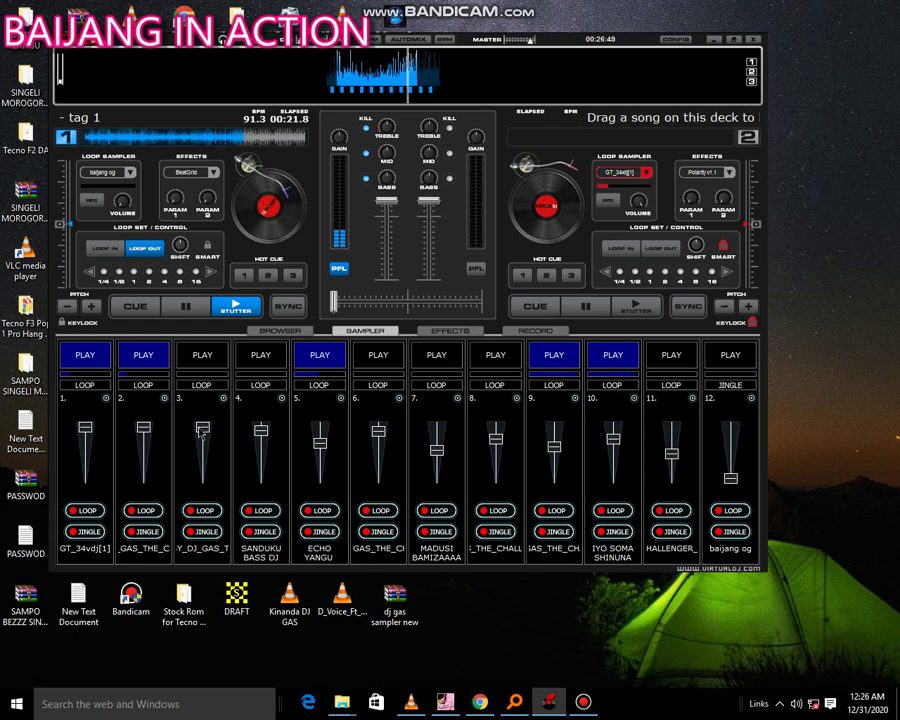
pyautogui.click(205, 443)
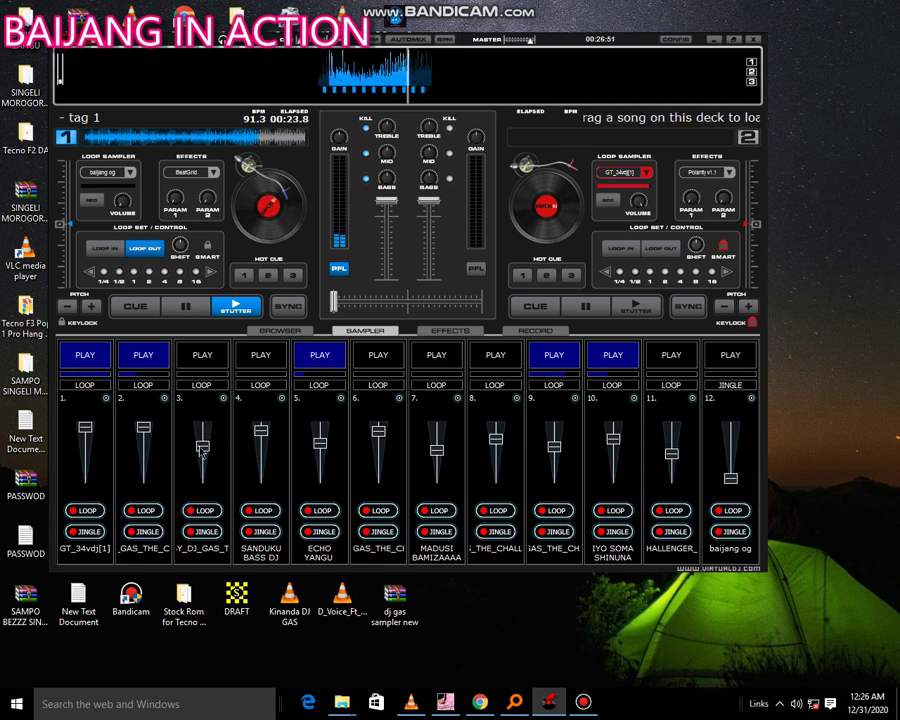
pyautogui.click(205, 355)
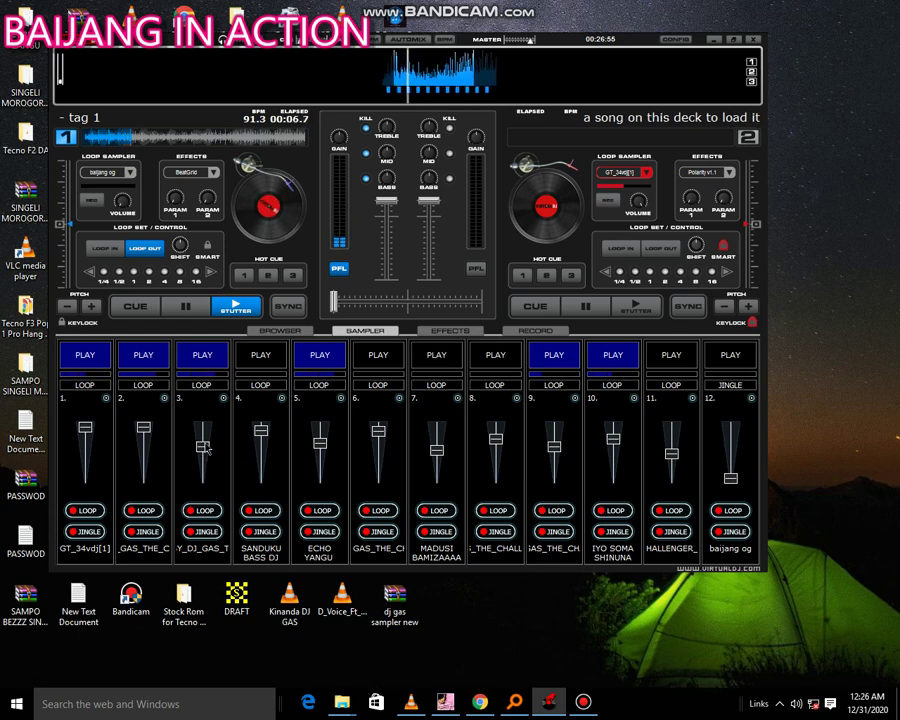
pyautogui.scroll(2, 206, 447)
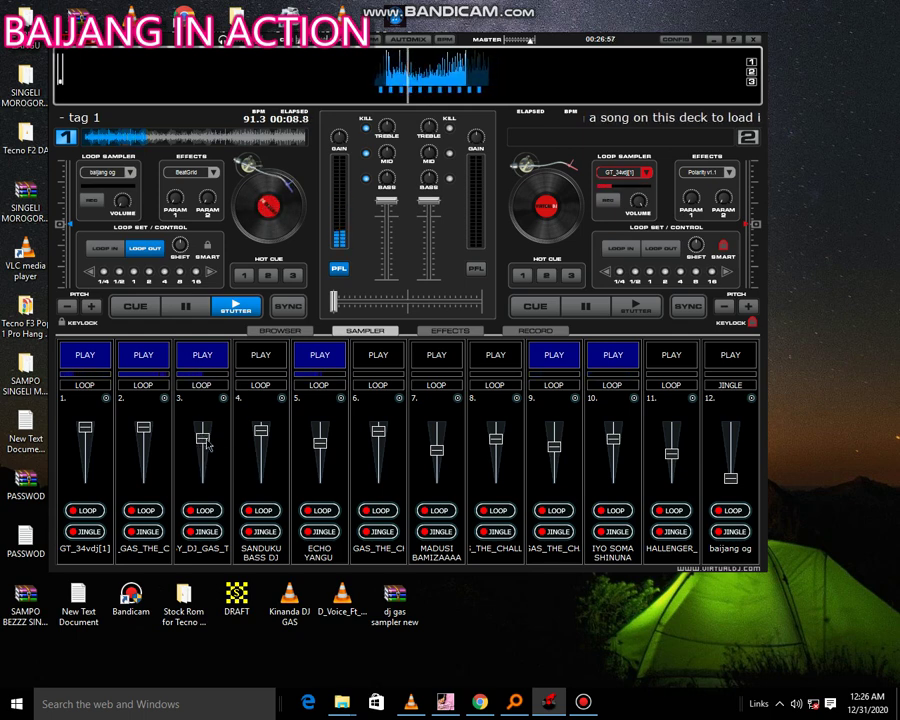
pyautogui.scroll(-3, 260, 440)
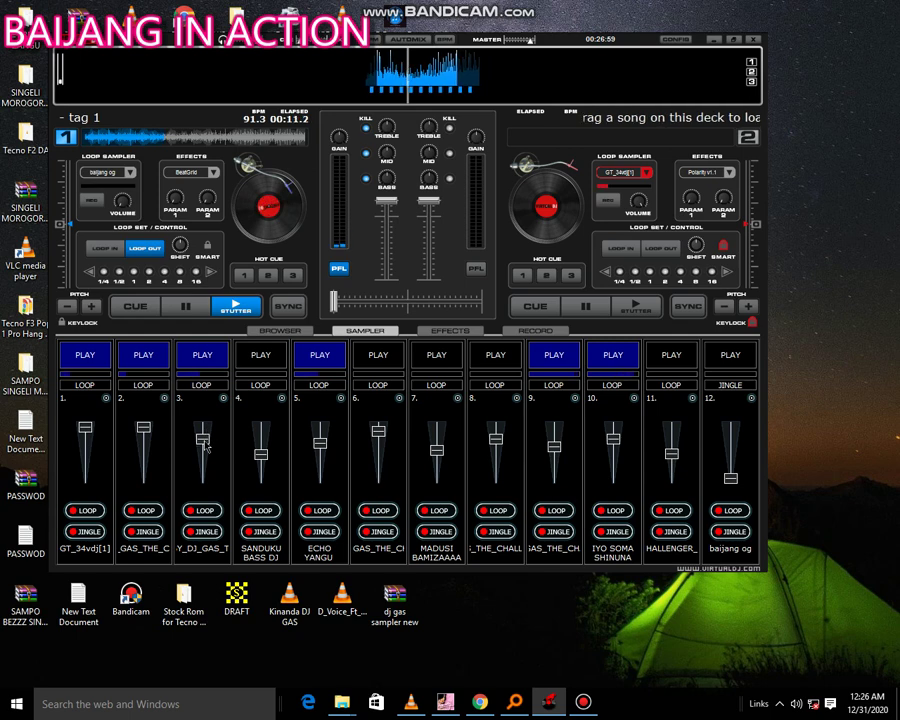
# Replace the slot 8 sample with MAGOMA SUMU DJ GAS THE CHALLENGER (1) from the bas folder.
pyautogui.click(517, 399)
pyautogui.click(540, 404)
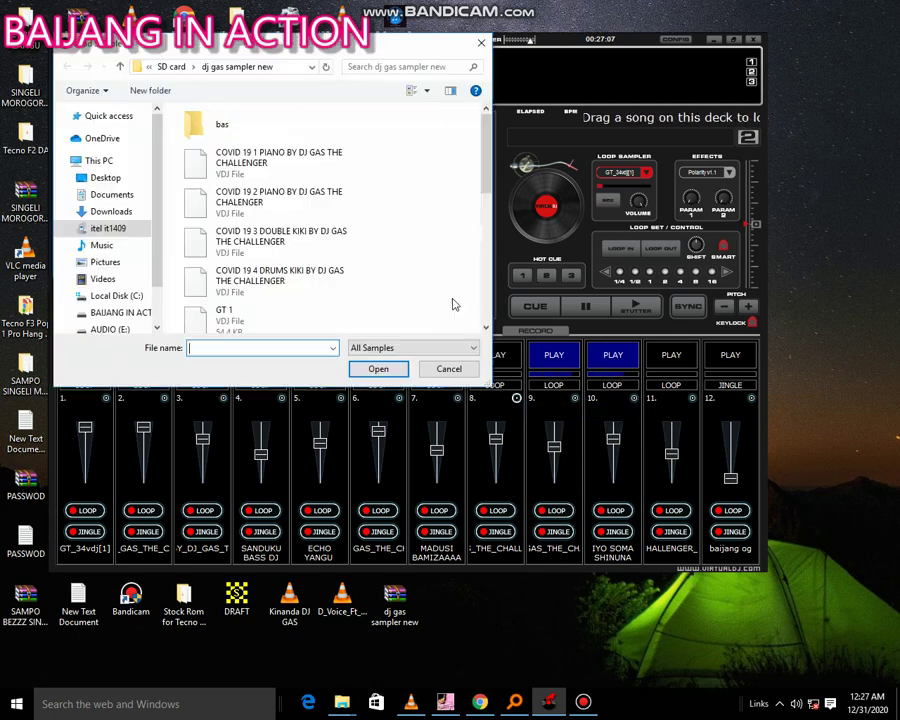
pyautogui.scroll(-5, 378, 258)
pyautogui.scroll(-1, 378, 258)
pyautogui.scroll(10, 293, 163)
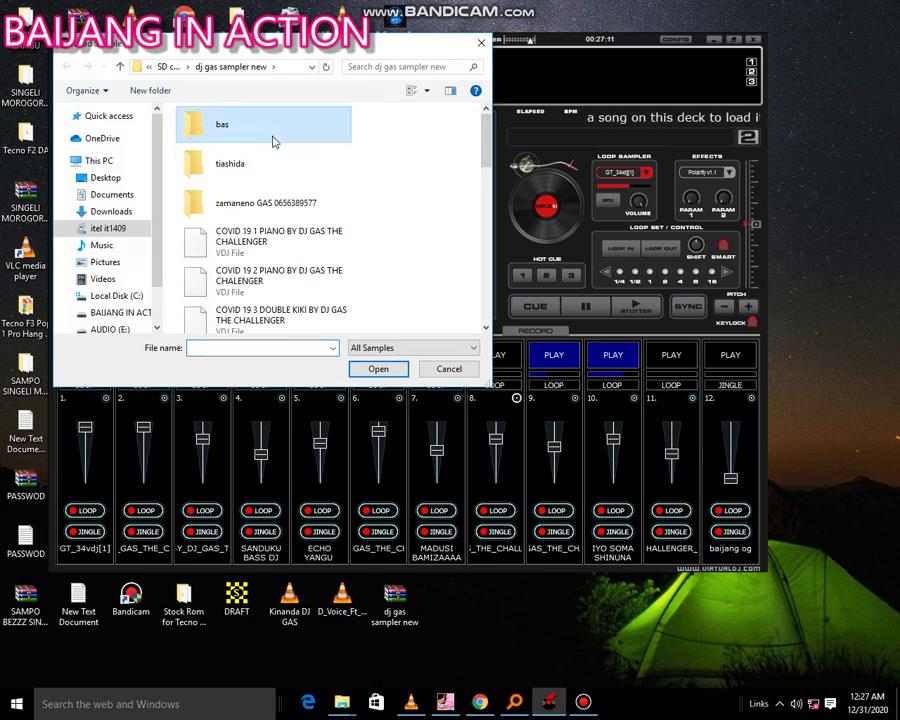
pyautogui.doubleClick(274, 140)
pyautogui.scroll(-6, 275, 185)
pyautogui.scroll(-1, 275, 185)
pyautogui.scroll(3, 276, 185)
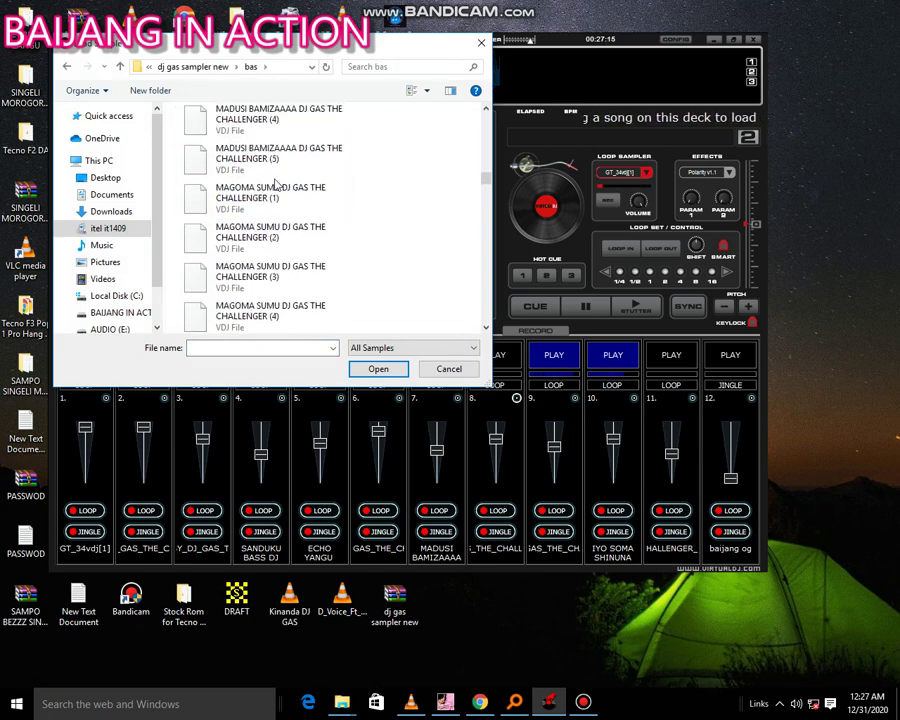
pyautogui.scroll(-1, 284, 215)
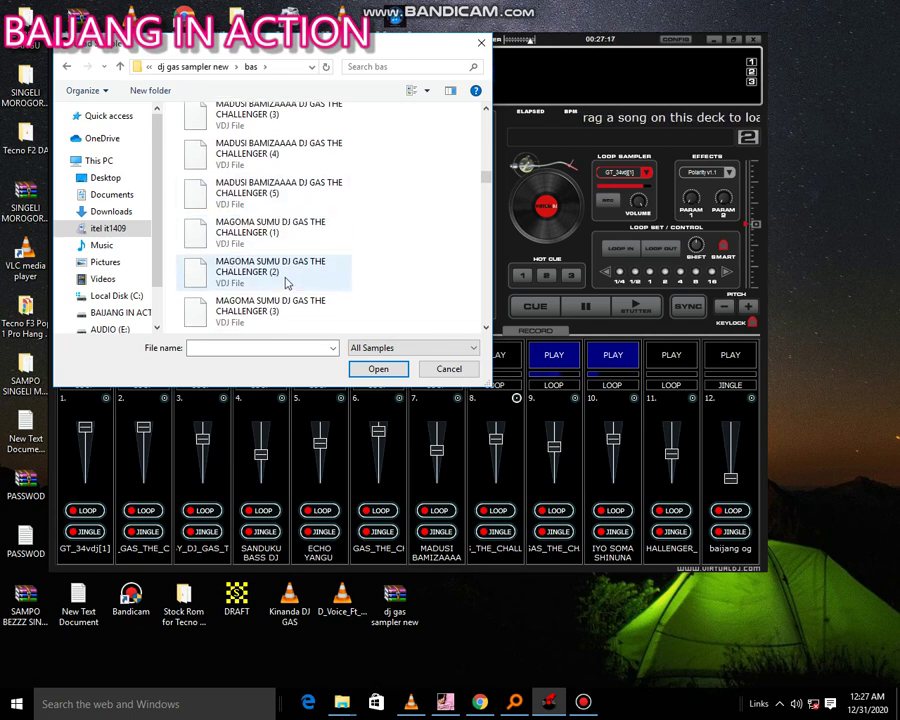
pyautogui.click(289, 235)
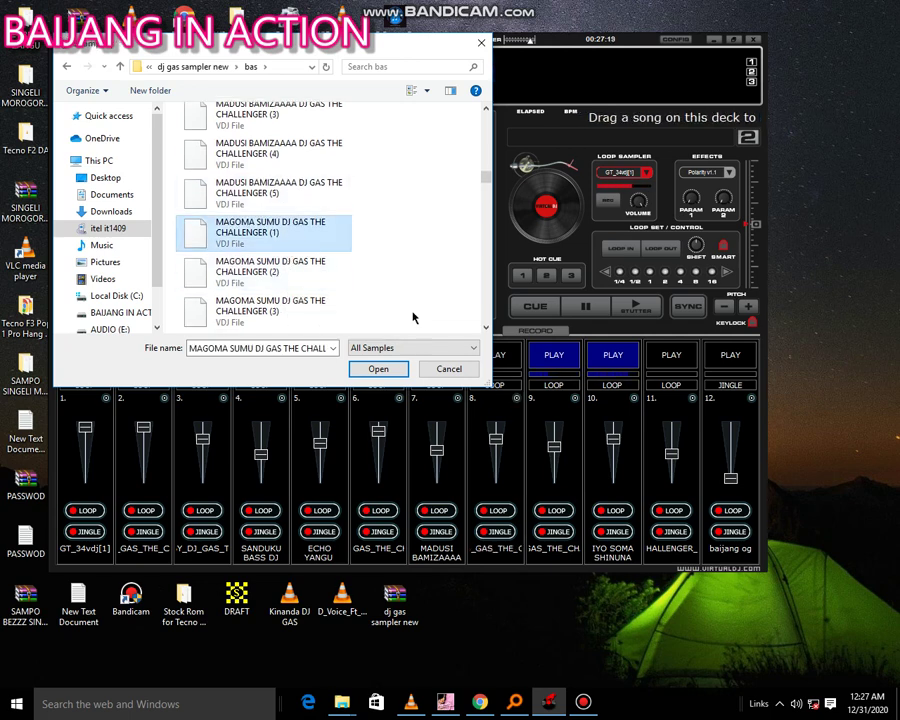
pyautogui.doubleClick(304, 249)
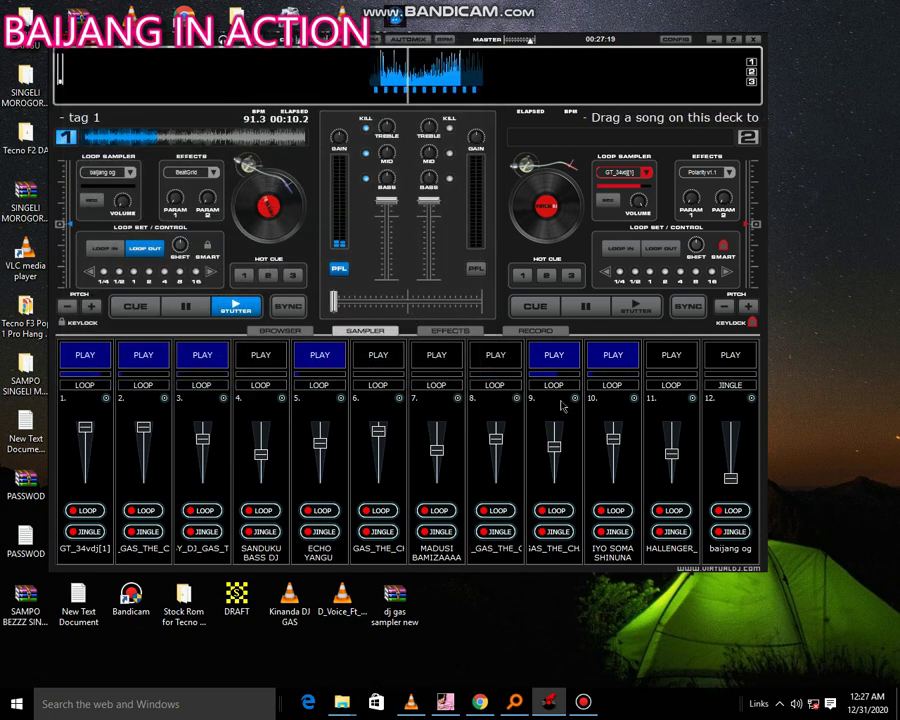
# Start the slot 8 sample at full volume and stop slot 2.
pyautogui.click(512, 365)
pyautogui.scroll(2, 513, 430)
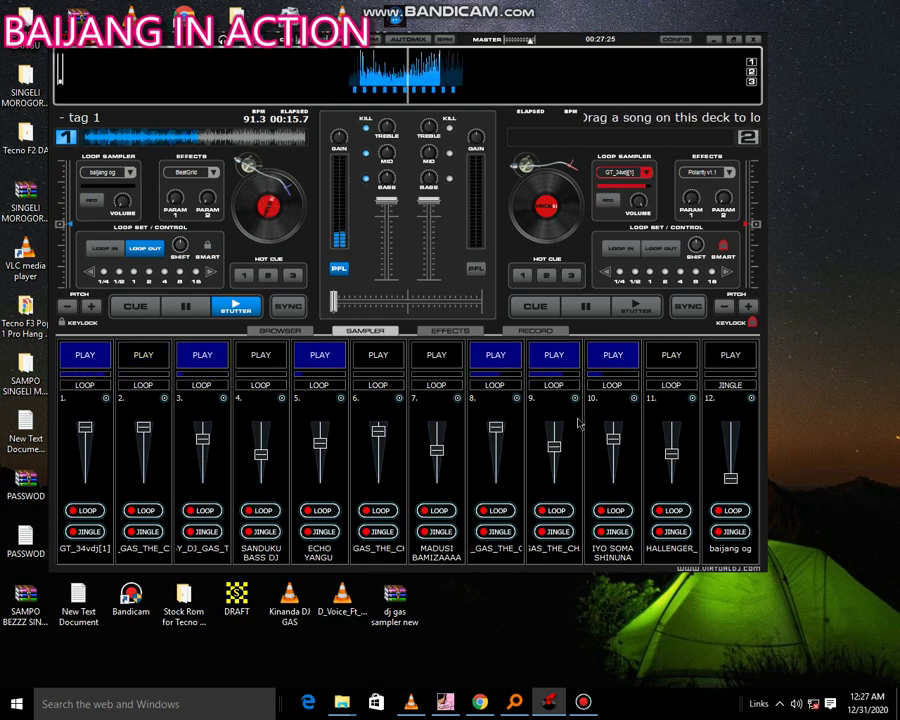
# Stop the slot 8 sample and restart it at full volume.
pyautogui.click(489, 356)
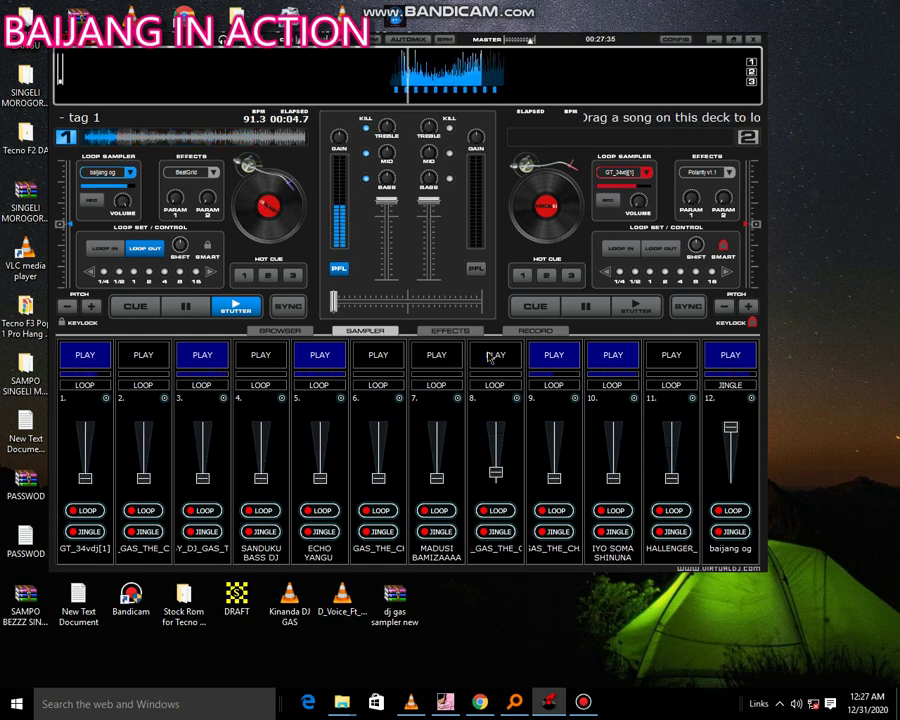
pyautogui.click(492, 356)
pyautogui.click(503, 428)
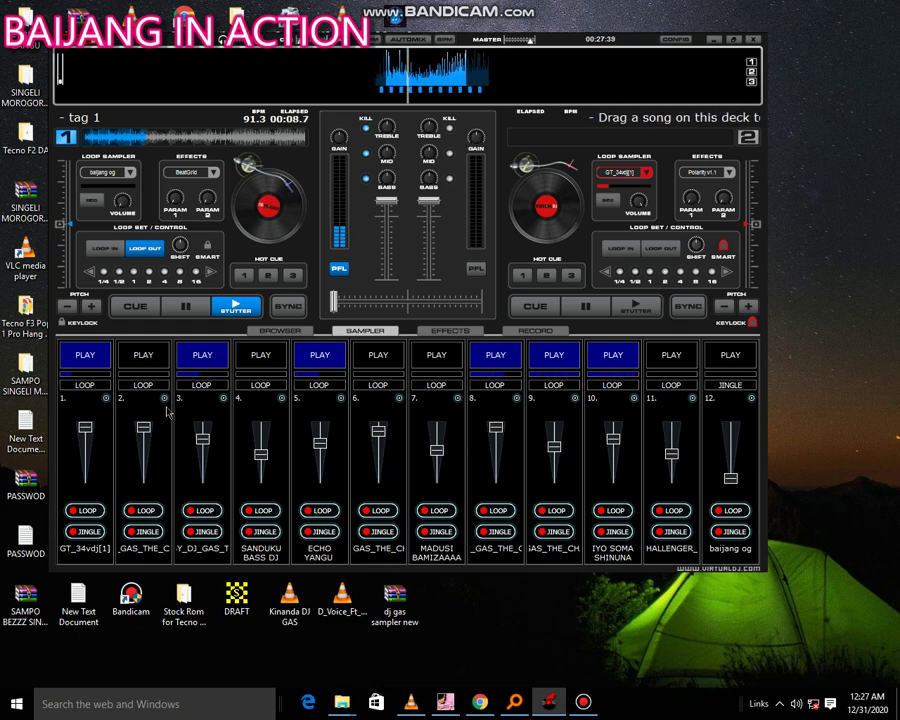
# Bring in the slot 2 sample, stop slot 8, and start the MADUSI BAMIZAAAA sample in slot 7.
pyautogui.click(144, 357)
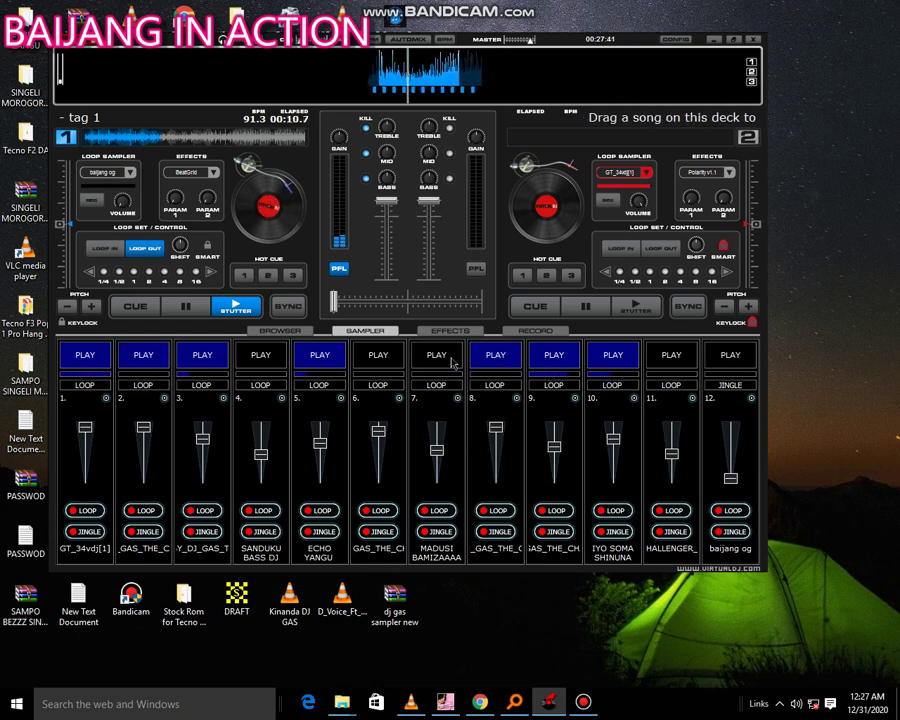
pyautogui.click(495, 356)
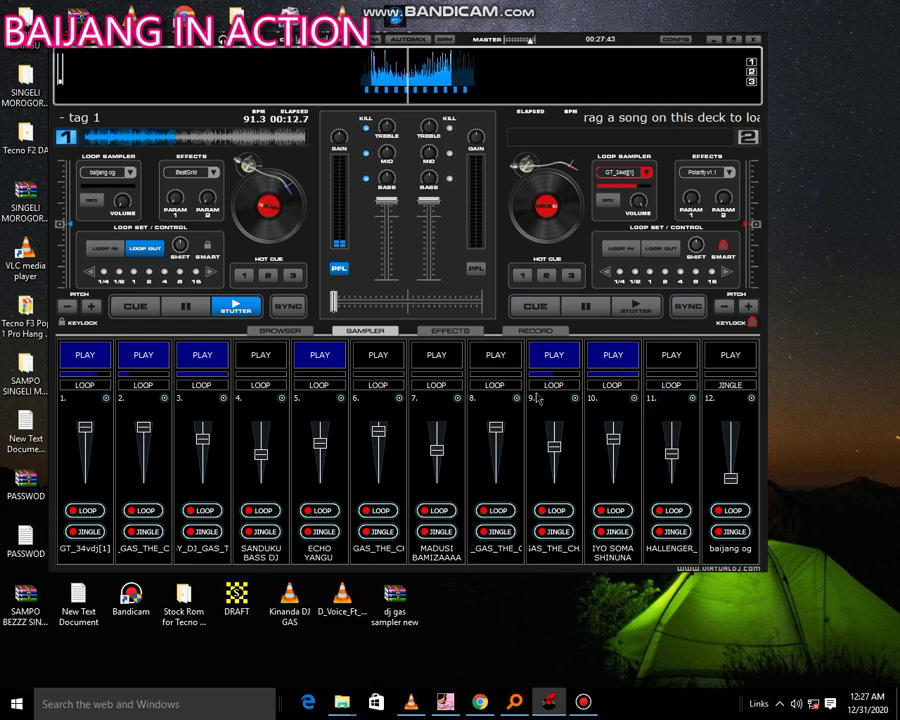
pyautogui.click(448, 357)
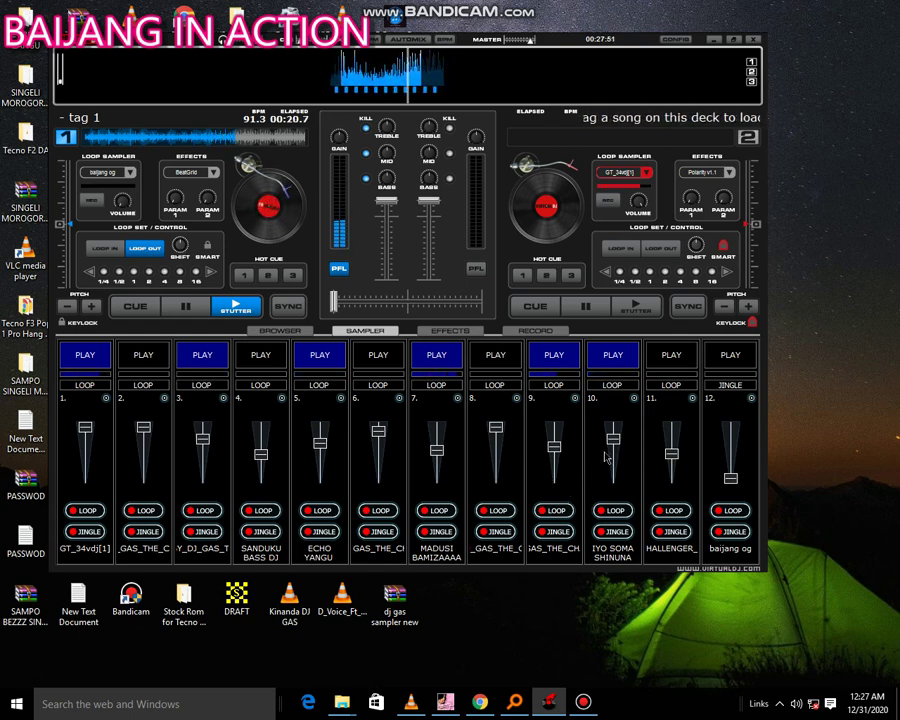
# Replace the playing samples in slots 7 and 10 with slot 11, and raise the volumes of slots 9 and 11.
pyautogui.click(622, 359)
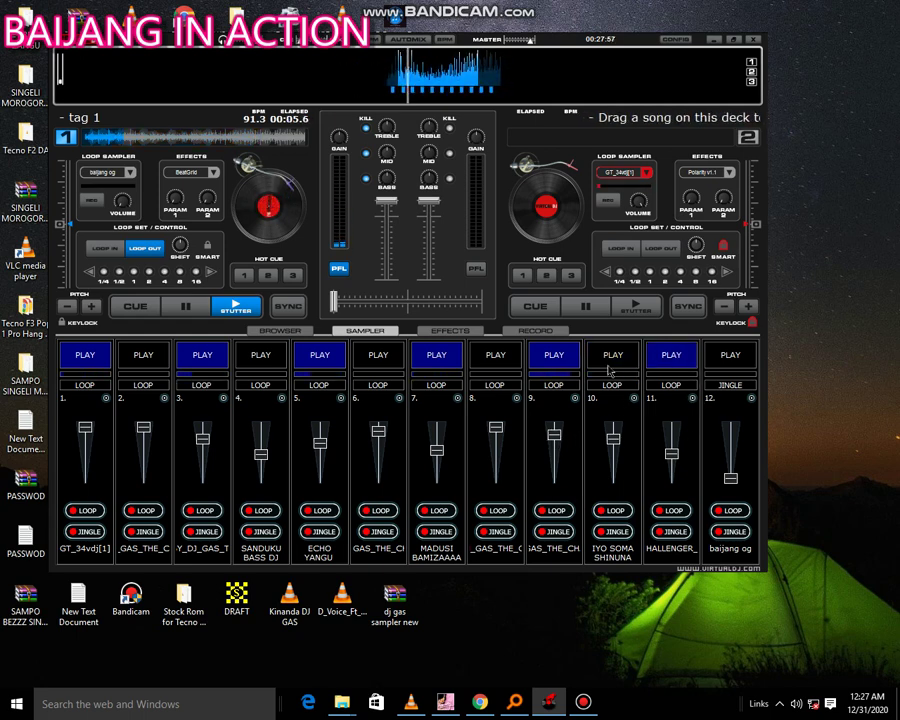
pyautogui.click(672, 358)
pyautogui.click(430, 361)
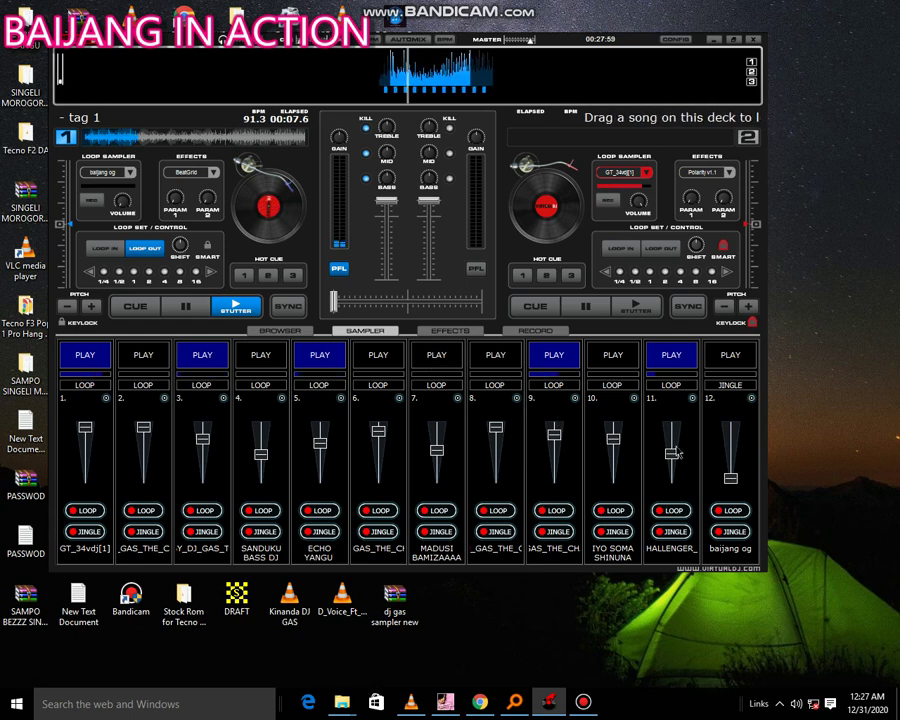
pyautogui.moveTo(672, 456); pyautogui.dragTo(672, 441)
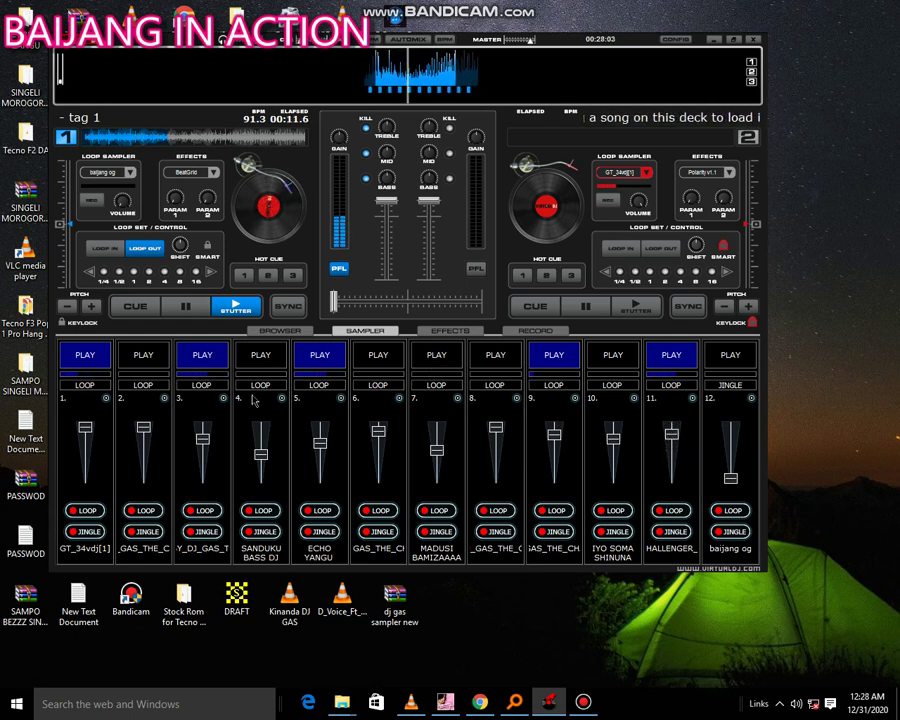
# Stop slots 1 and 11, and bring in the SANDUKU BASS DJ sample in slot 4 at full volume.
pyautogui.click(92, 366)
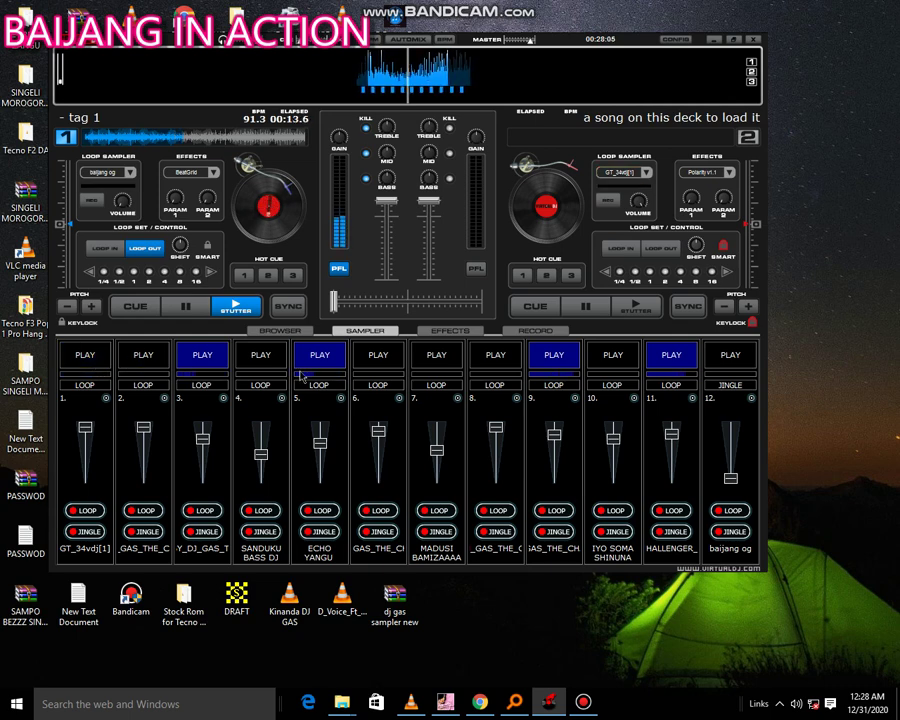
pyautogui.click(688, 366)
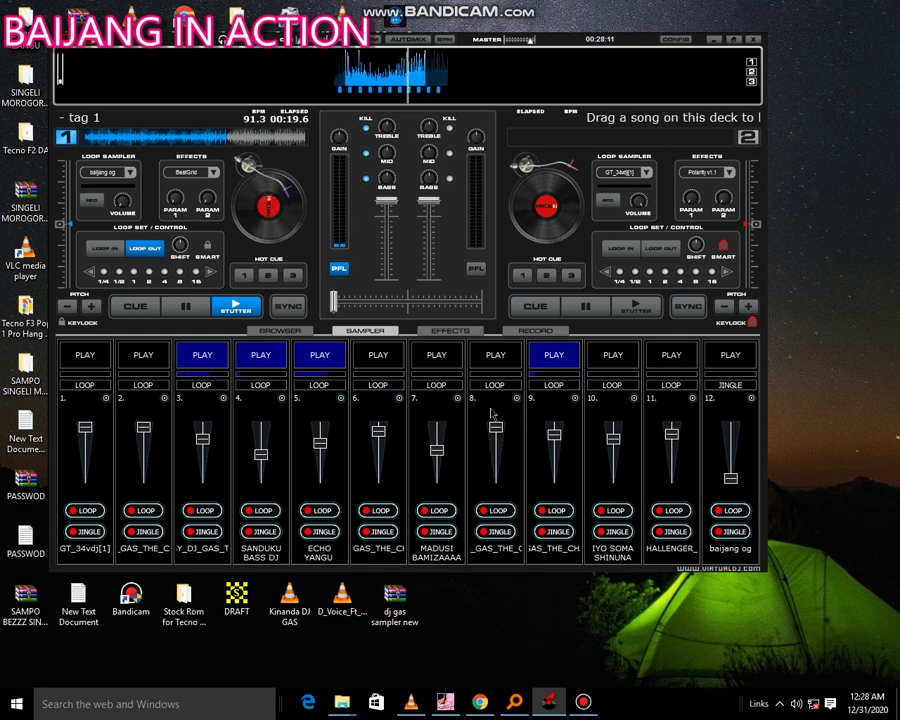
pyautogui.moveTo(260, 453); pyautogui.dragTo(264, 430)
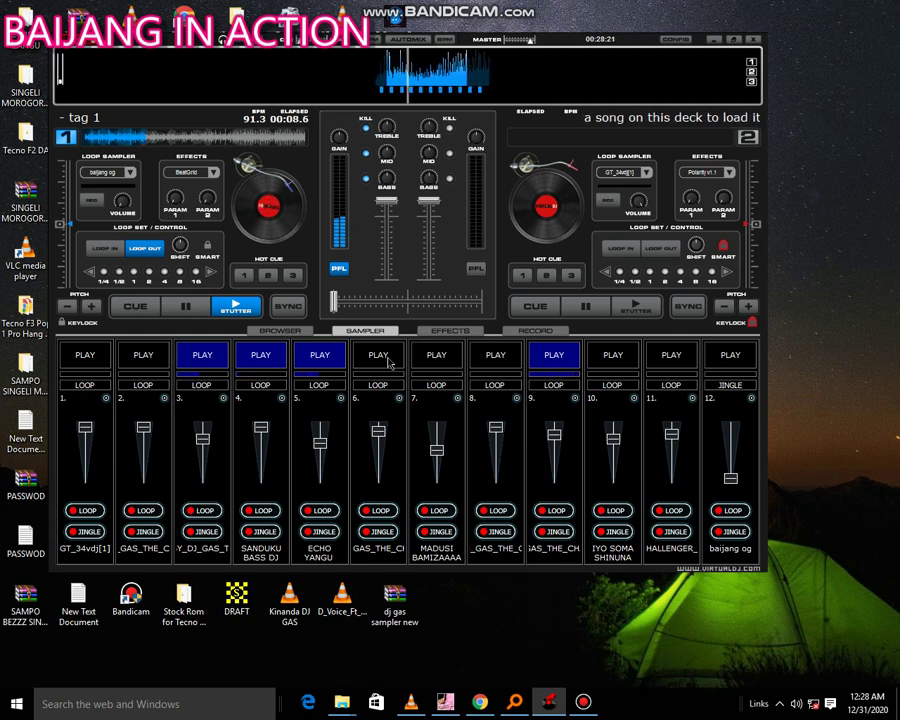
# Switch playback from slot 4 to the slot 6 sample and trigger the slot 12 jingle.
pyautogui.click(388, 362)
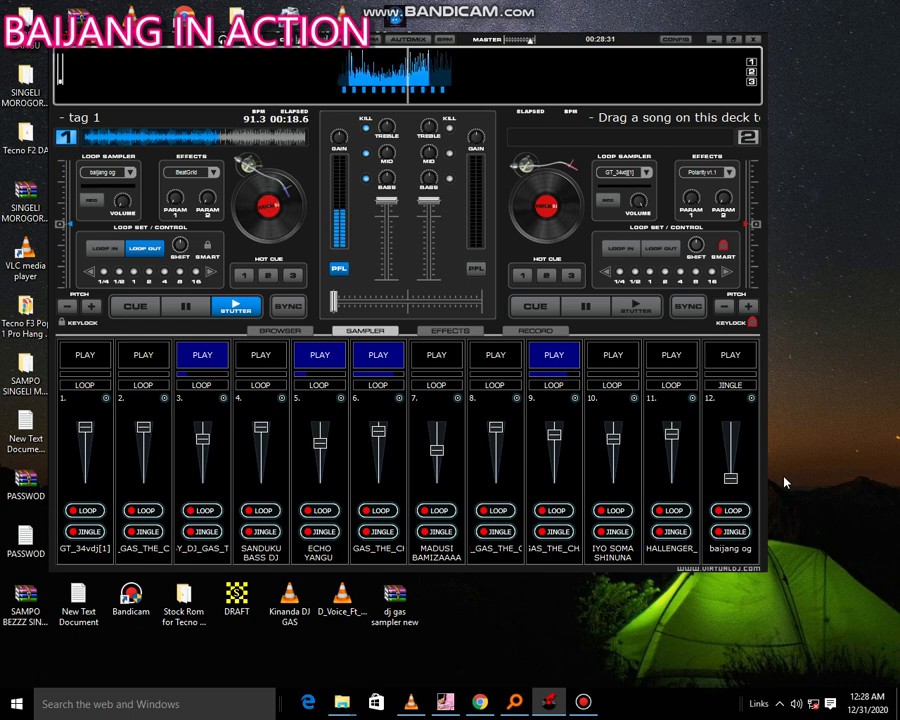
pyautogui.click(730, 355)
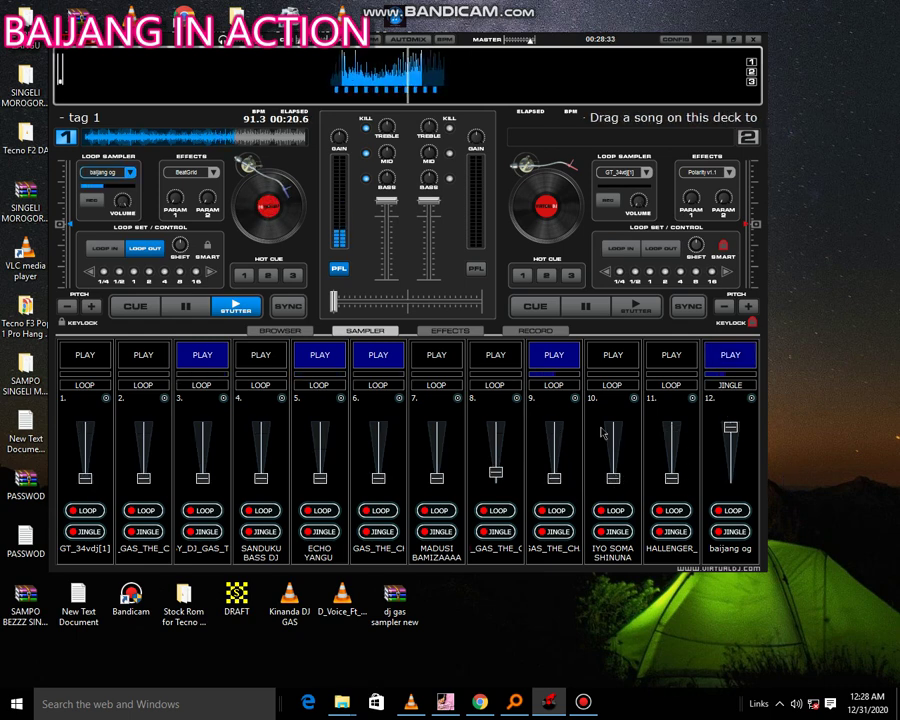
pyautogui.moveTo(540, 10)
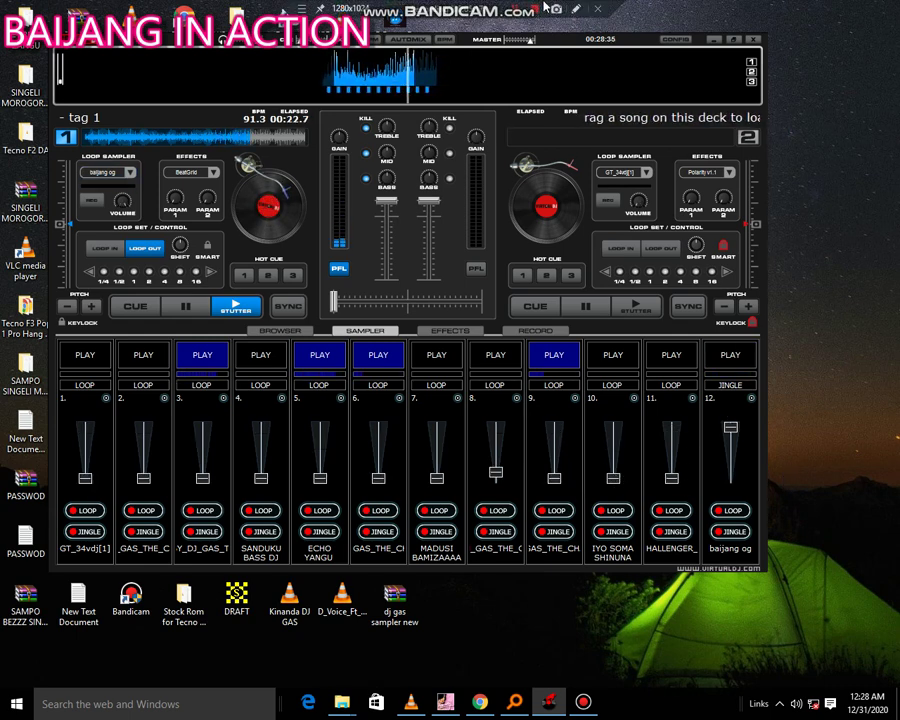